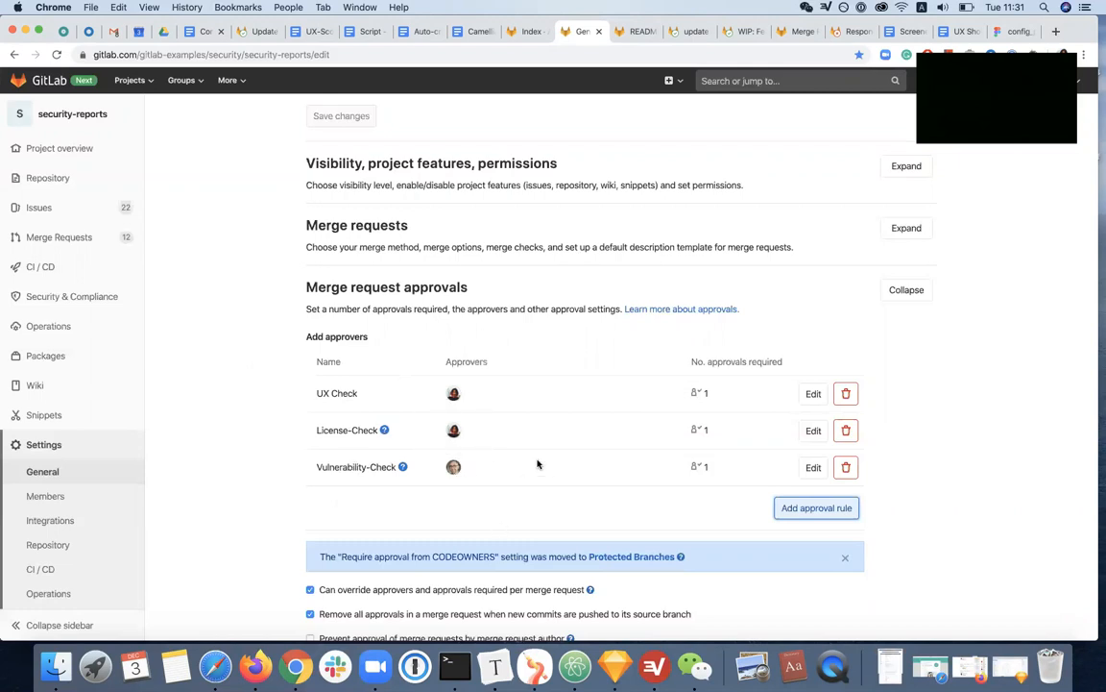
# Open README.md in the Web IDE and add the line "<!--This is the end of comment area-->" below the existing comment
pyautogui.click(634, 31)
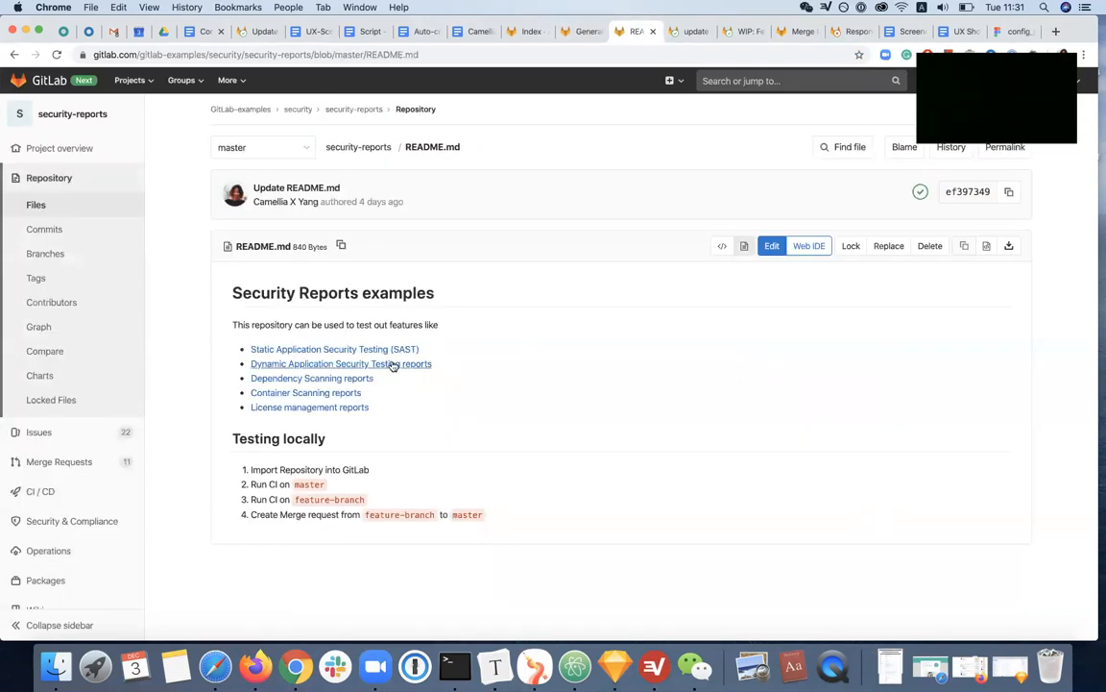
pyautogui.click(809, 246)
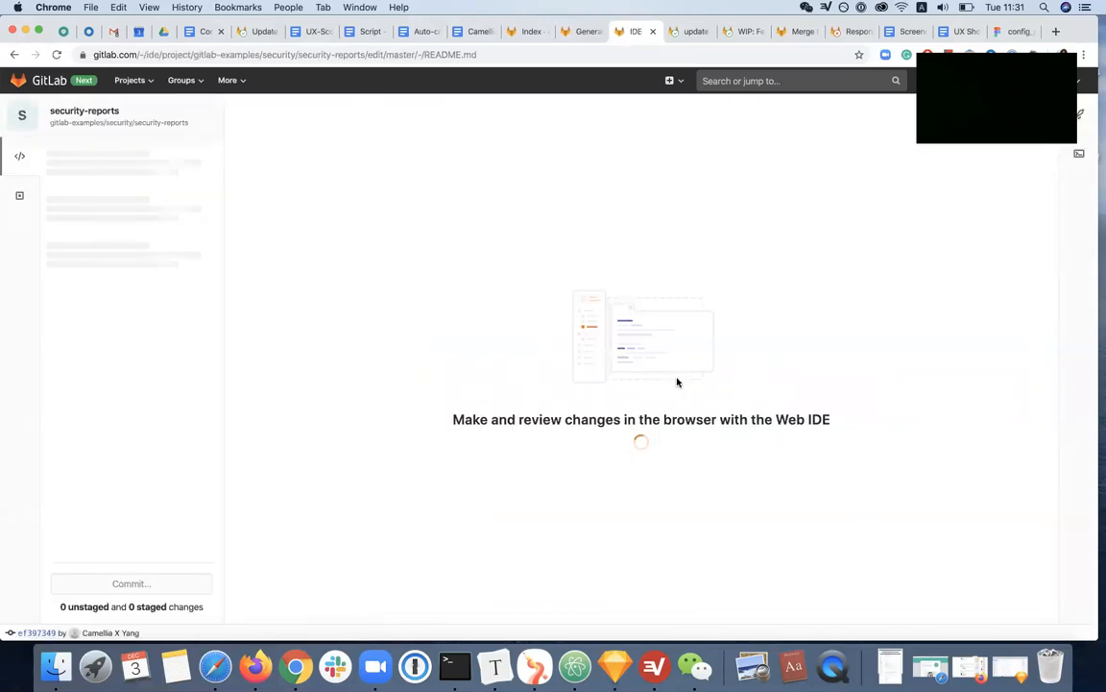
pyautogui.moveTo(317, 368); pyautogui.dragTo(268, 360)
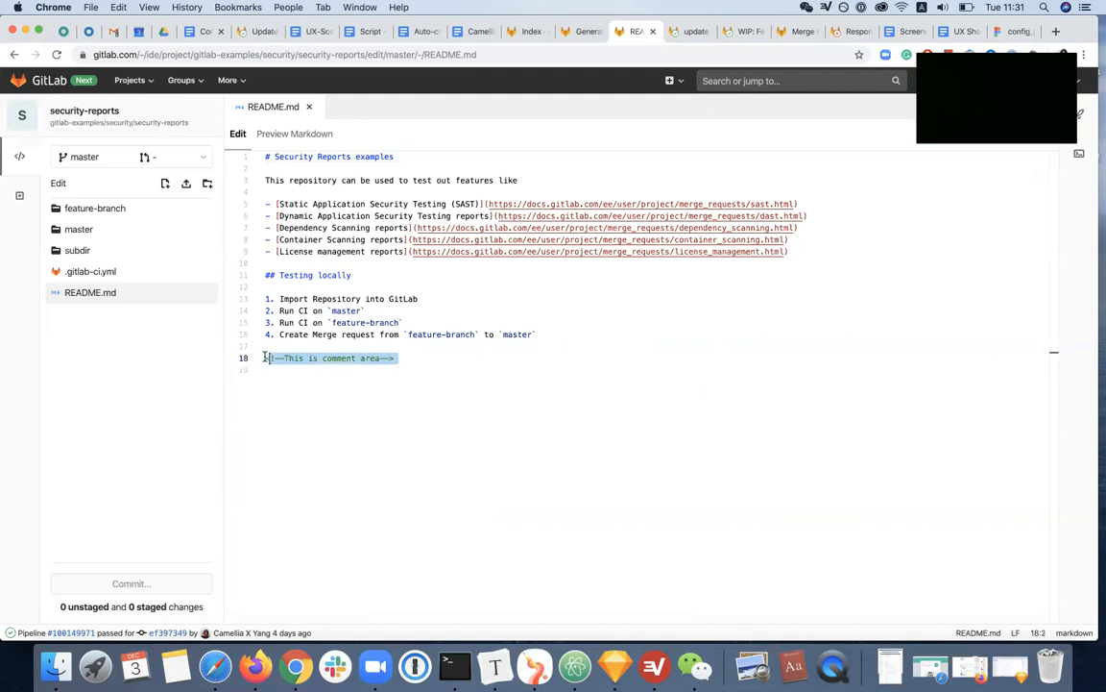
pyautogui.press('super+c')
pyautogui.click(284, 371)
pyautogui.press('super+v')
pyautogui.click(323, 370)
pyautogui.write('the end of')
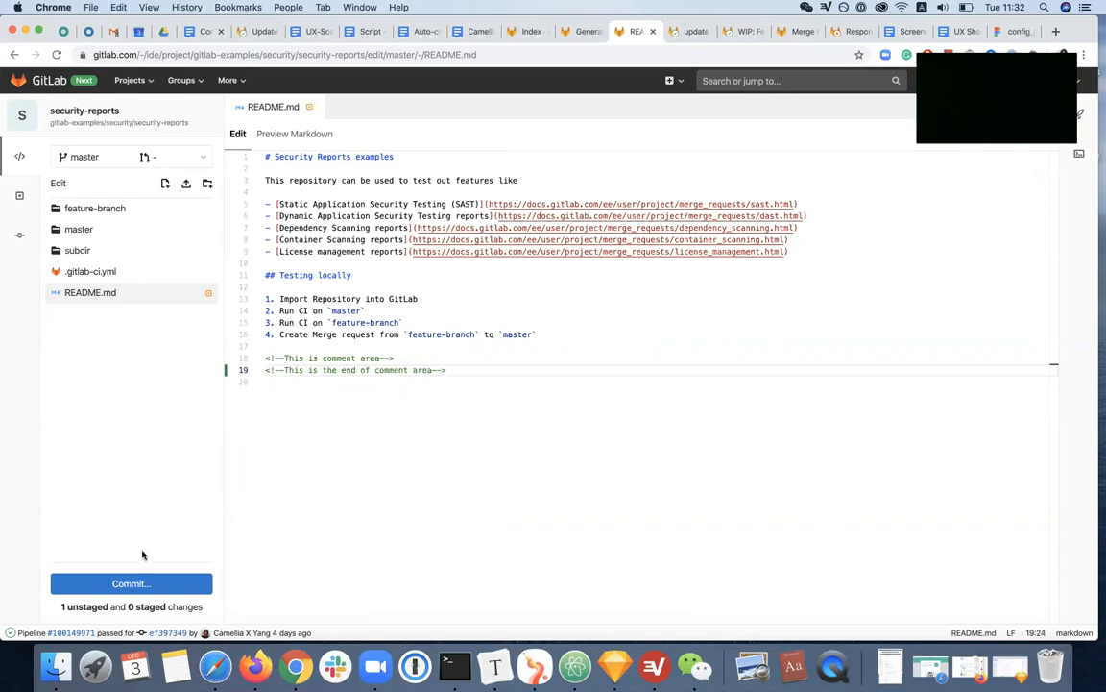
# Commit the README.md change to a new branch with the message "update readme for testing" and start a new merge request
pyautogui.click(135, 582)
pyautogui.click(160, 576)
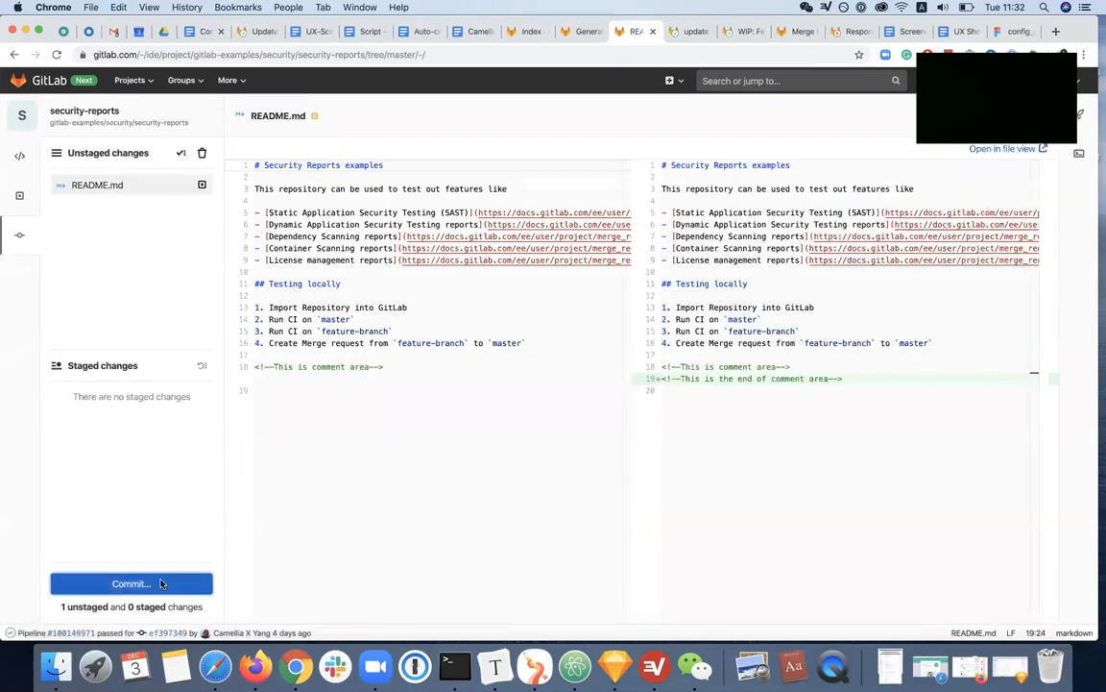
pyautogui.write('up')
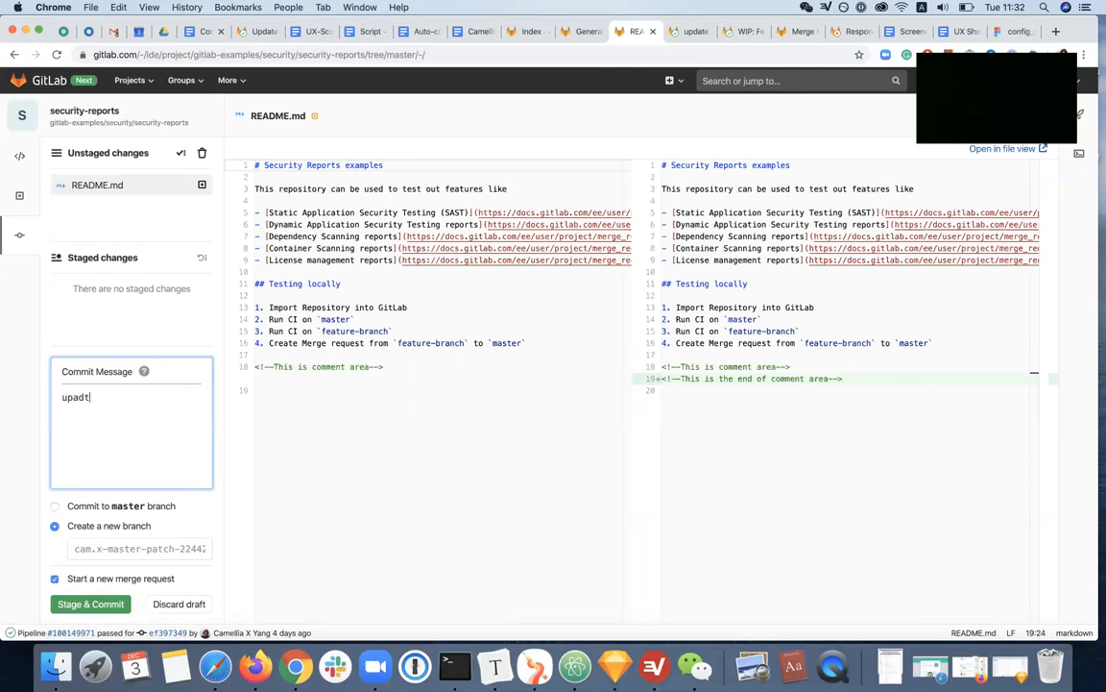
pyautogui.write('date read me for testing')
pyautogui.click(89, 604)
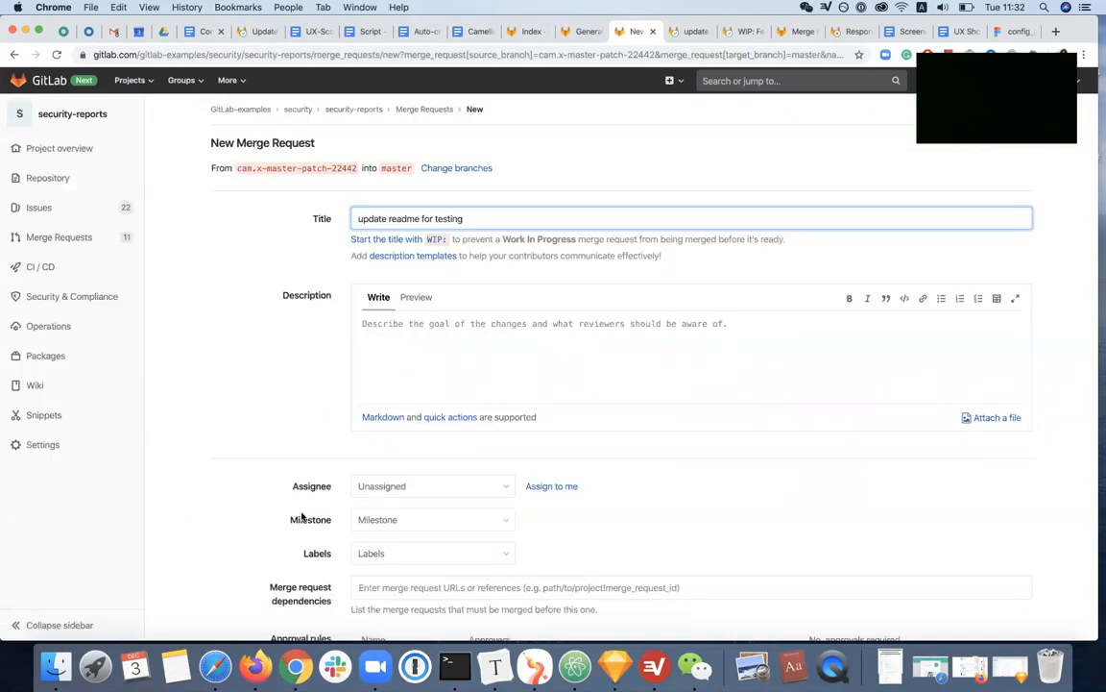
# Compare the approval rules on the new merge request form with those in the project's merge request approval settings
pyautogui.scroll(-1, 315, 510)
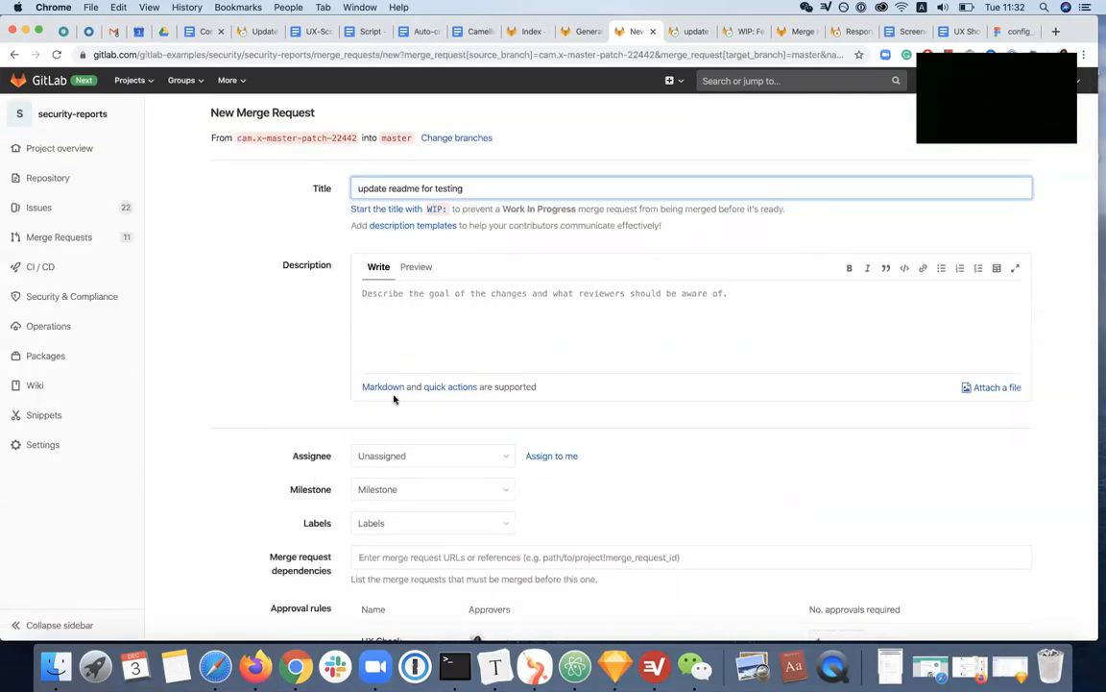
pyautogui.scroll(-4, 393, 395)
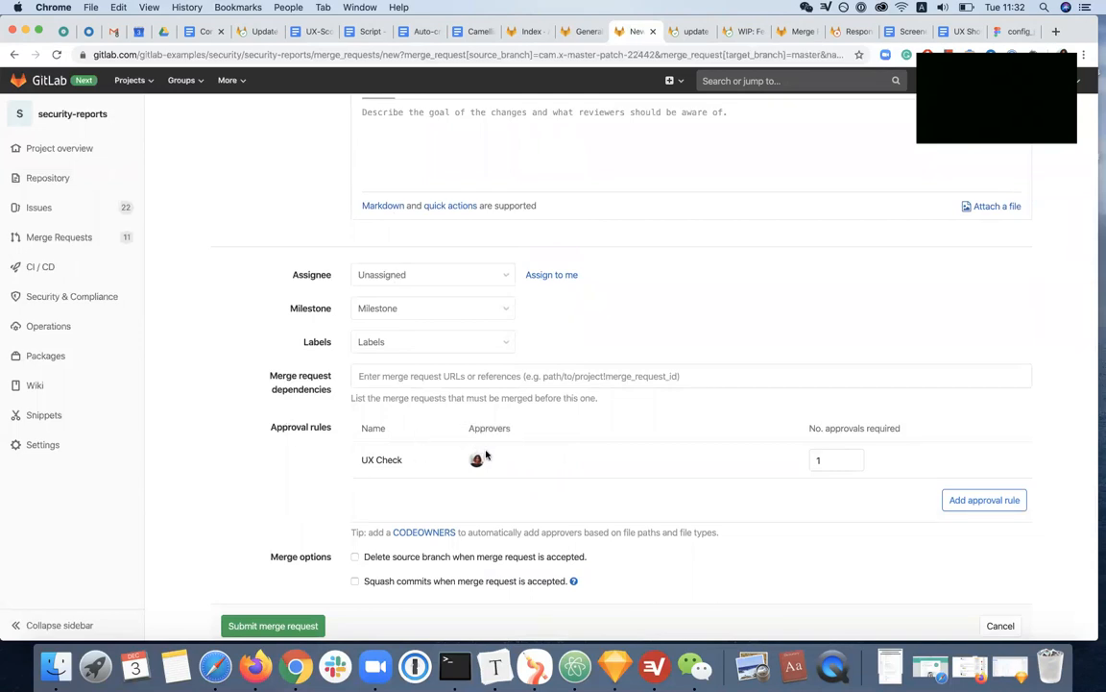
pyautogui.click(582, 32)
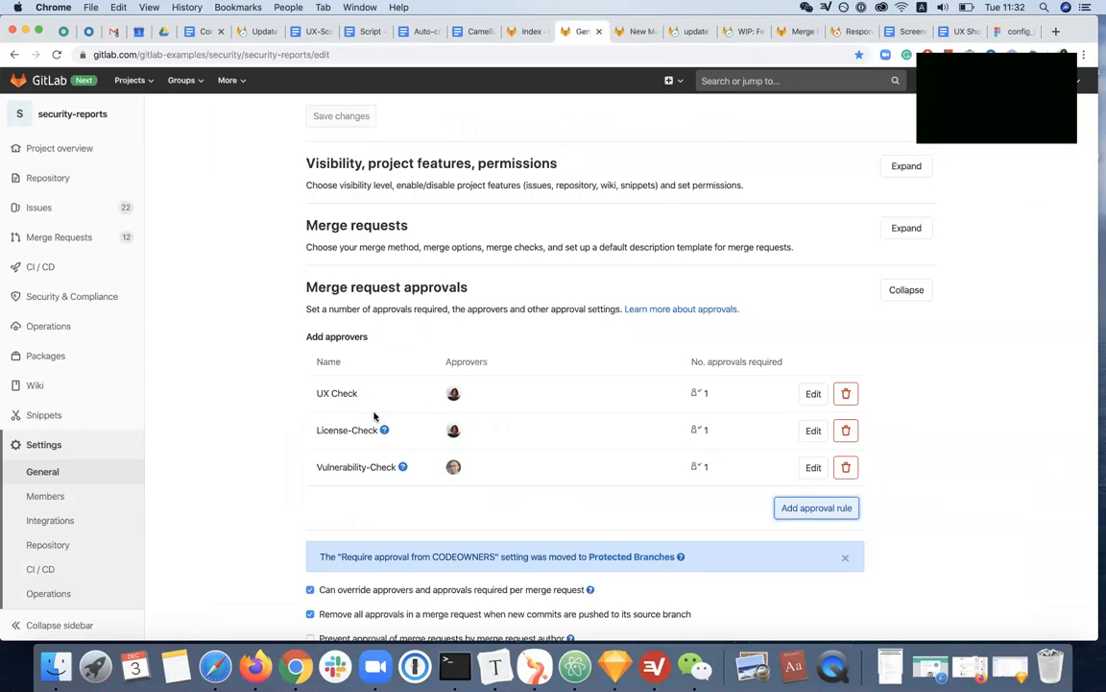
pyautogui.click(636, 32)
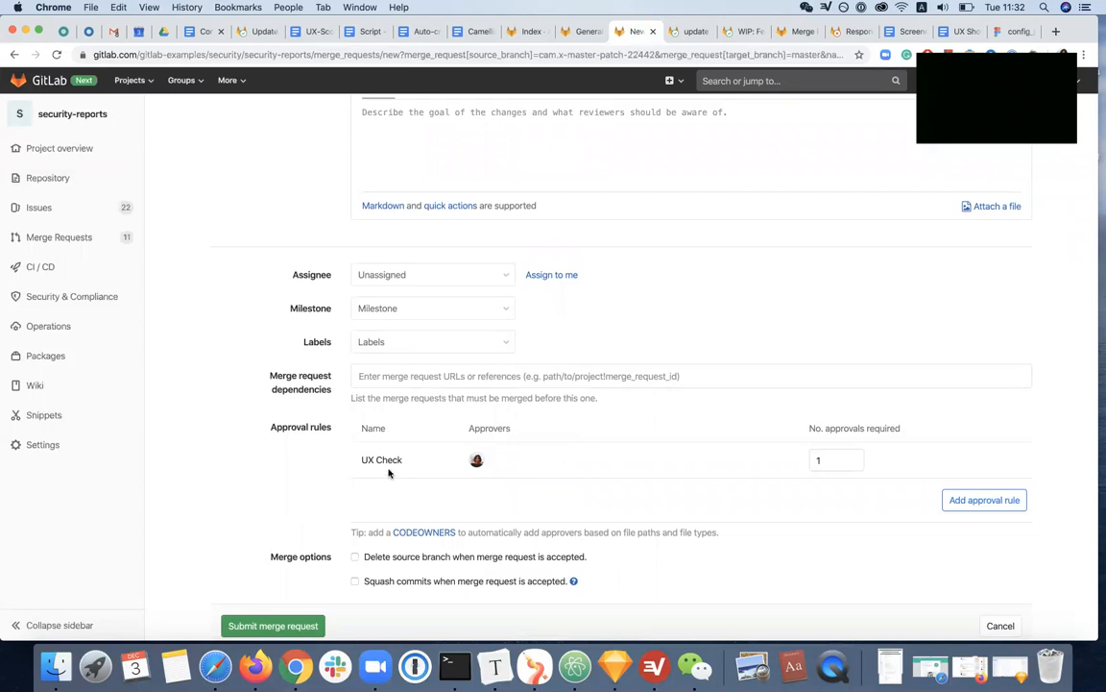
pyautogui.click(576, 32)
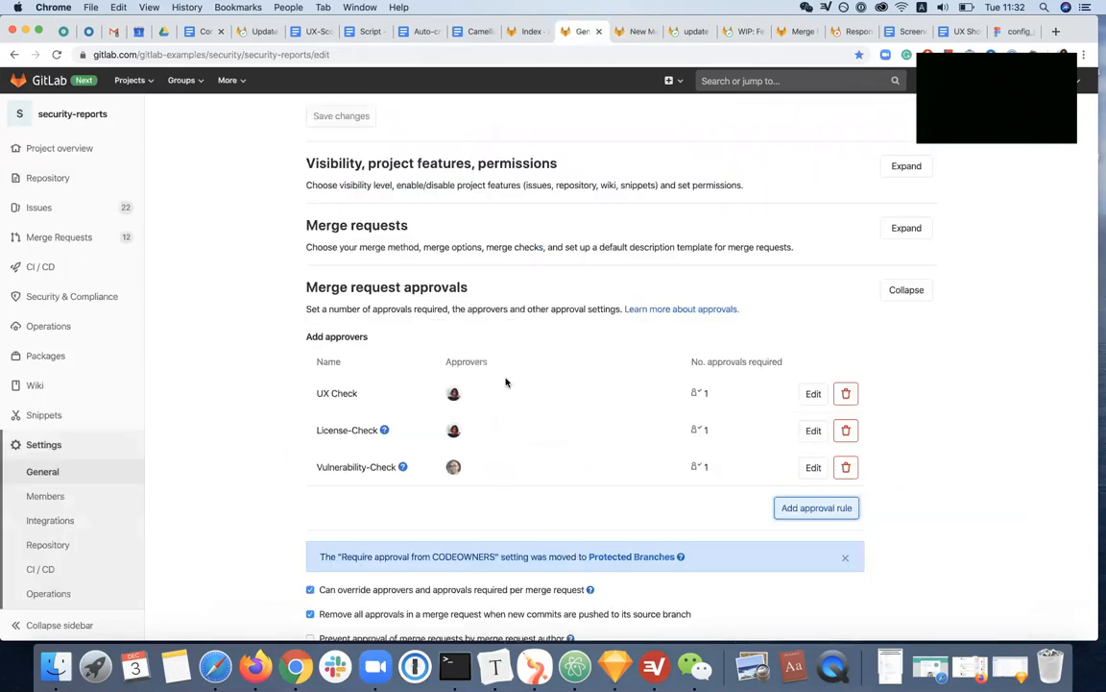
pyautogui.click(629, 33)
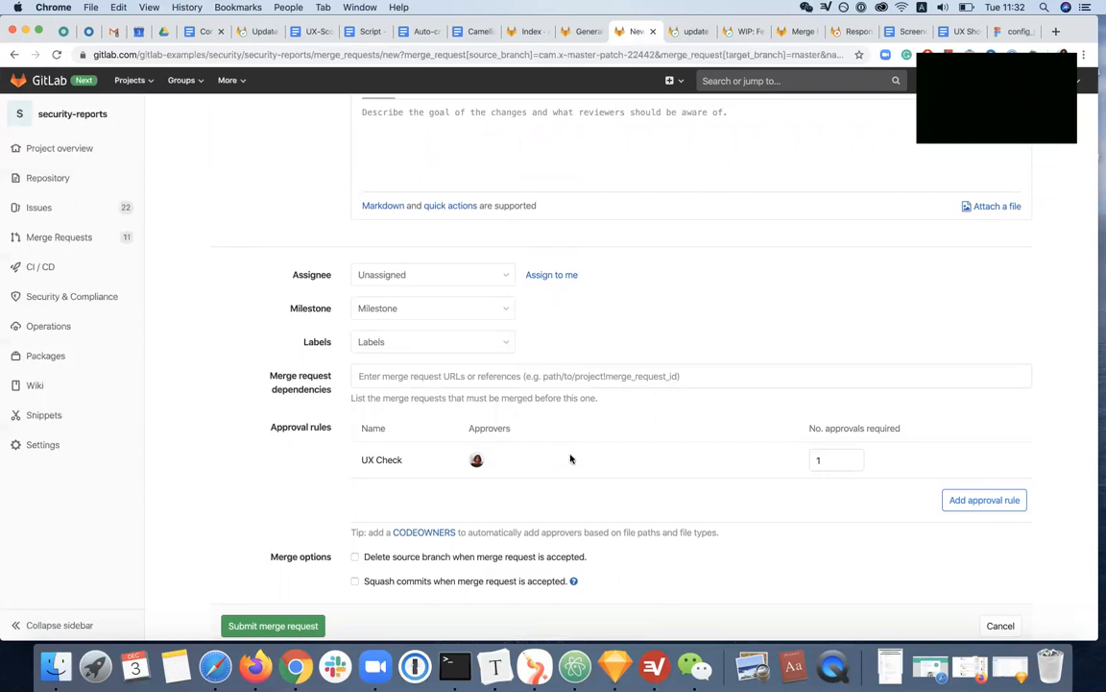
# Switch to the Sketch mockup, examine its suggested approval rules for the new merge request form, and return to Chrome
pyautogui.click(616, 665)
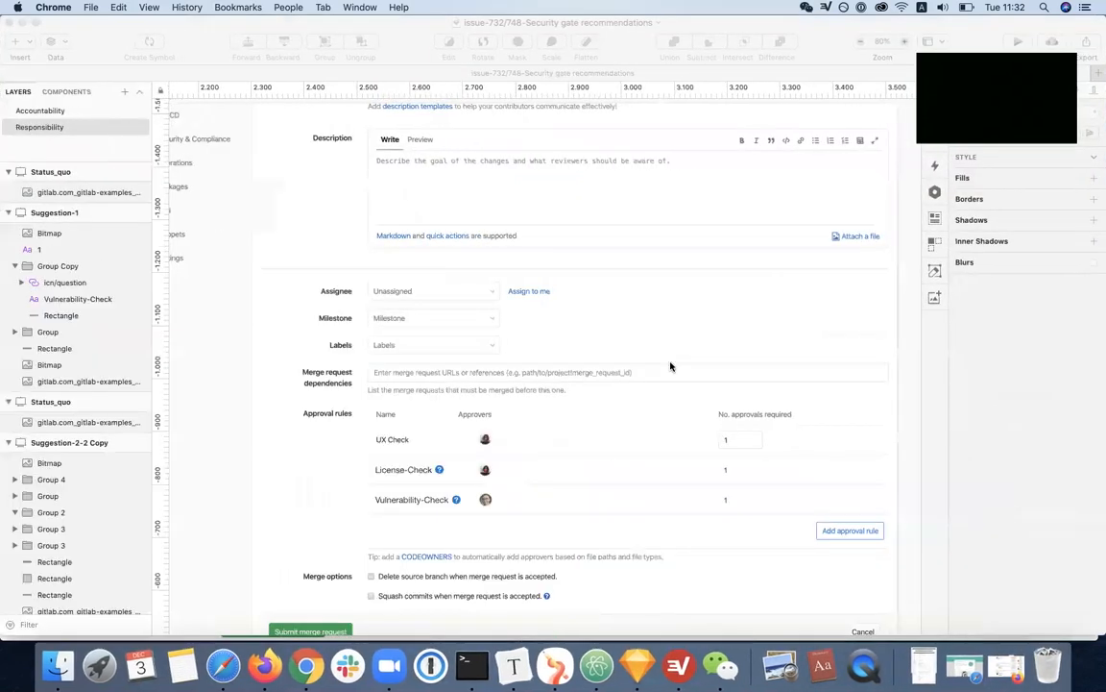
pyautogui.scroll(3, 671, 368)
pyautogui.scroll(-1, 671, 368)
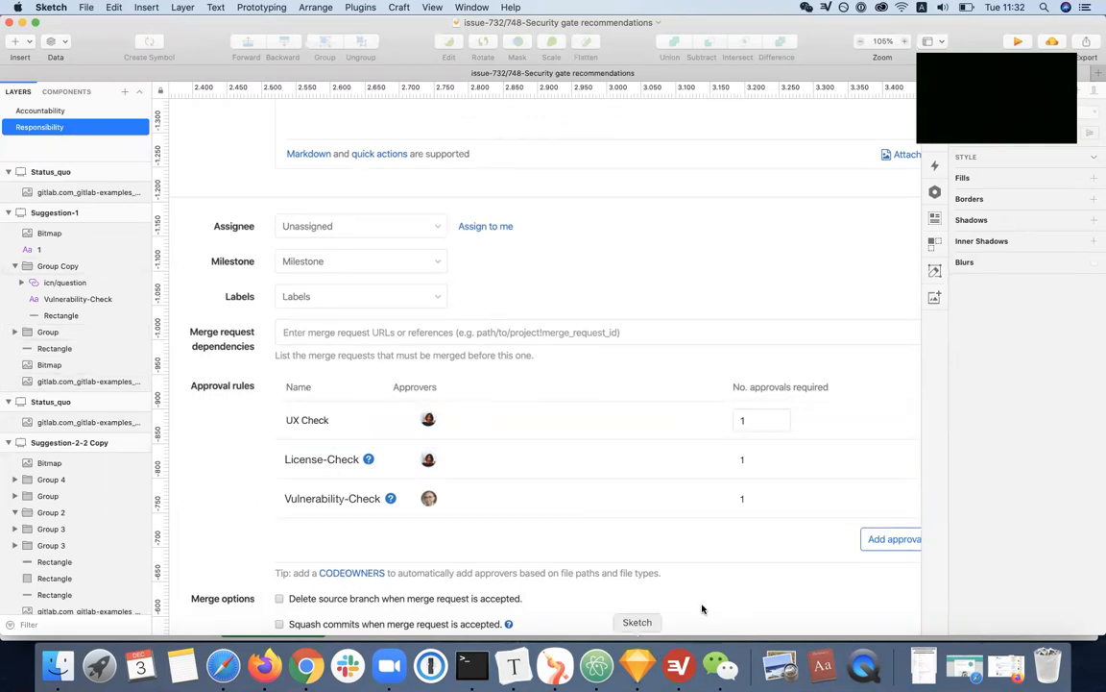
pyautogui.click(21, 22)
pyautogui.scroll(-1, 451, 466)
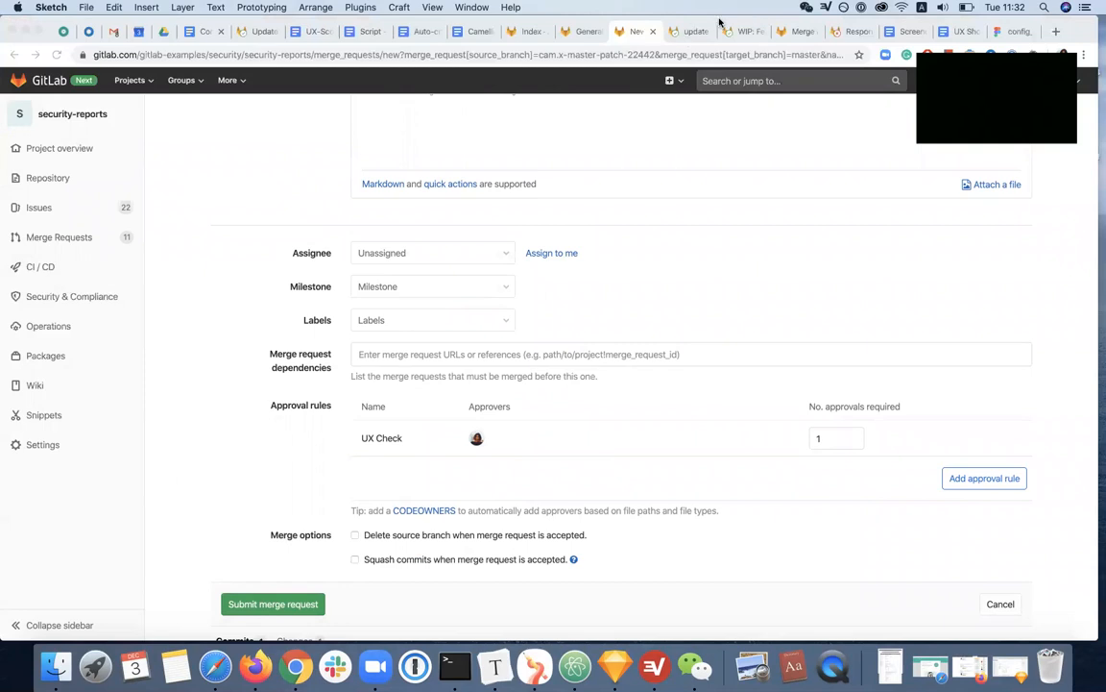
# Recheck the project's merge request approval settings and submit the "update readme for testing" merge request
pyautogui.click(581, 33)
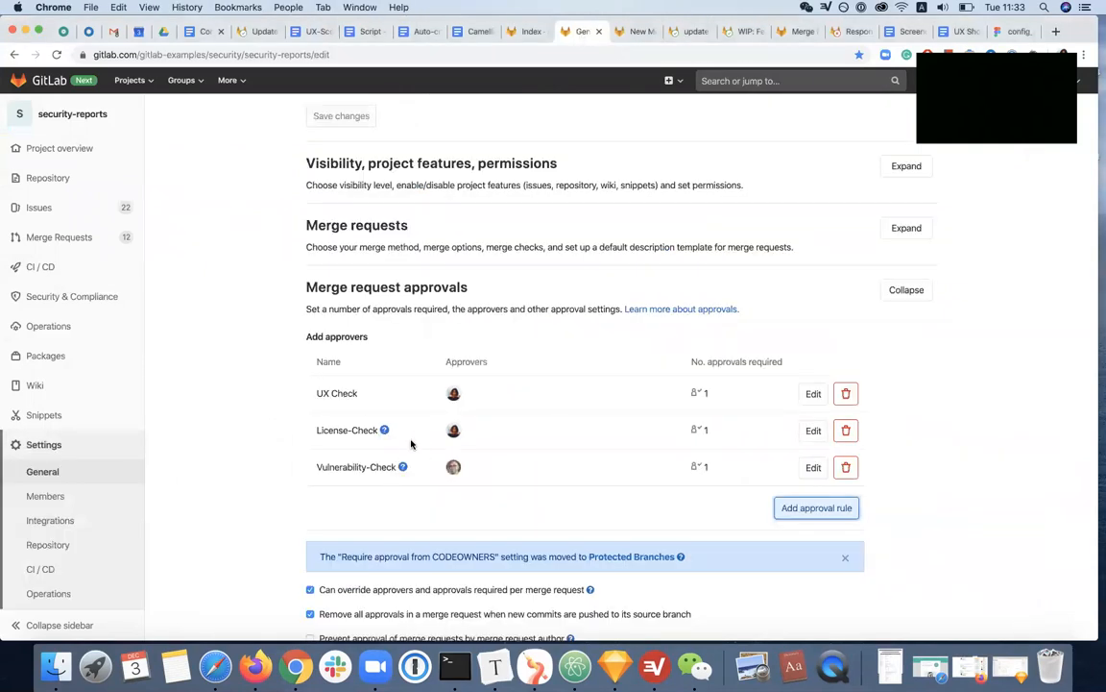
pyautogui.click(631, 32)
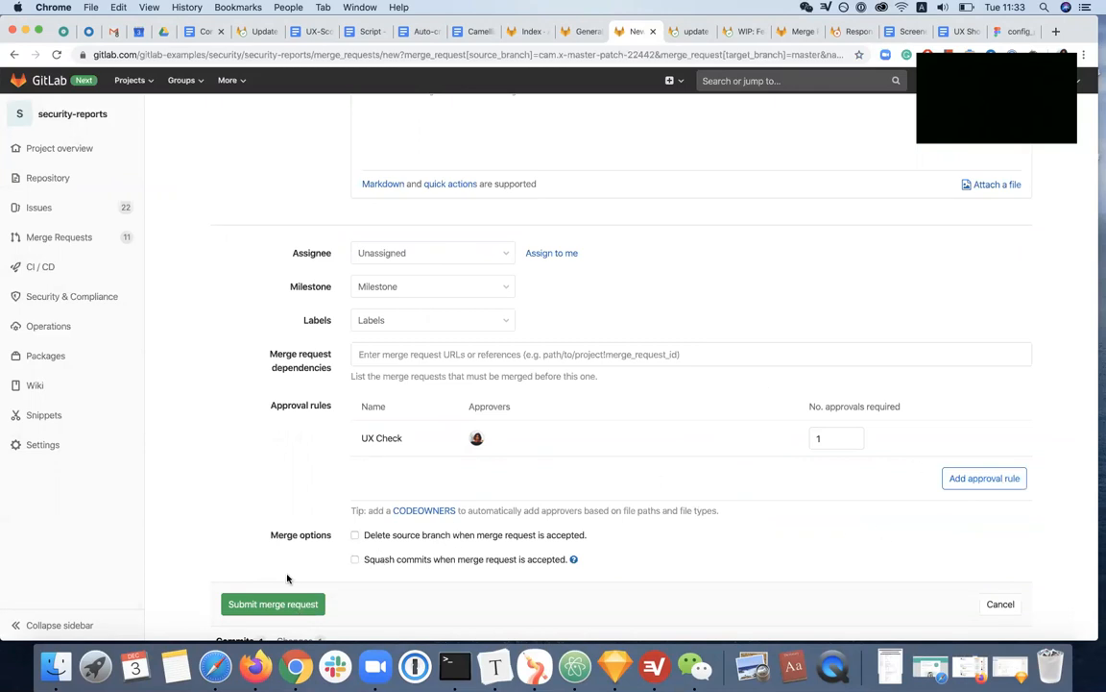
pyautogui.click(259, 603)
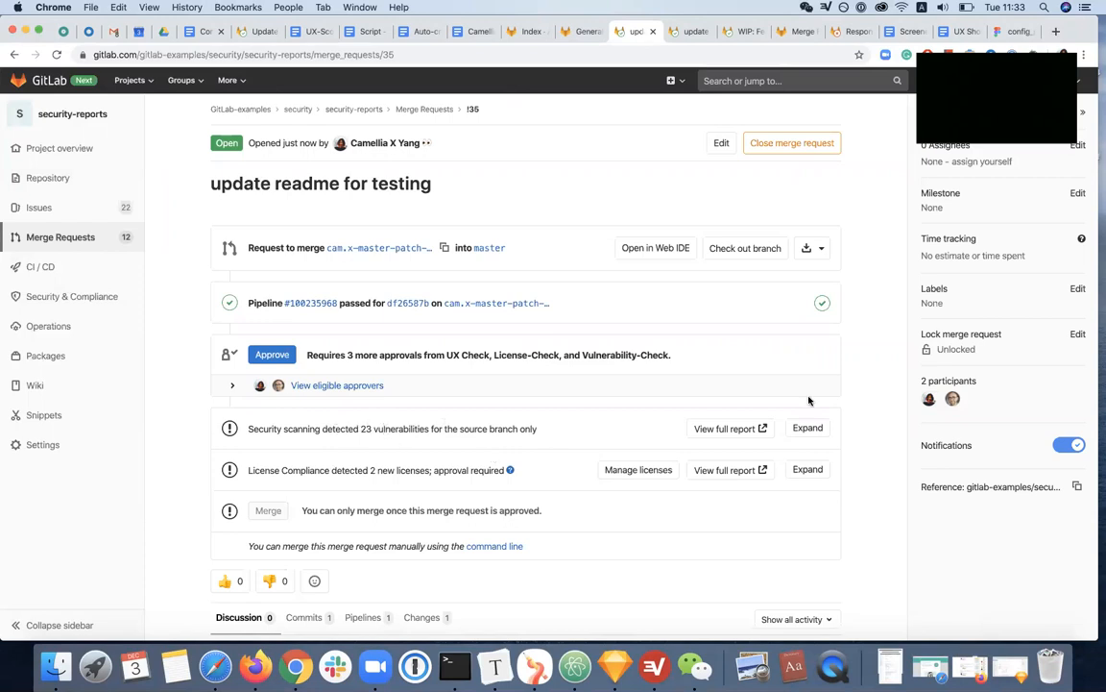
# Expand the security scanning results on the merge request and examine the listed vulnerabilities and the merge condition
pyautogui.click(807, 428)
pyautogui.scroll(-5, 575, 454)
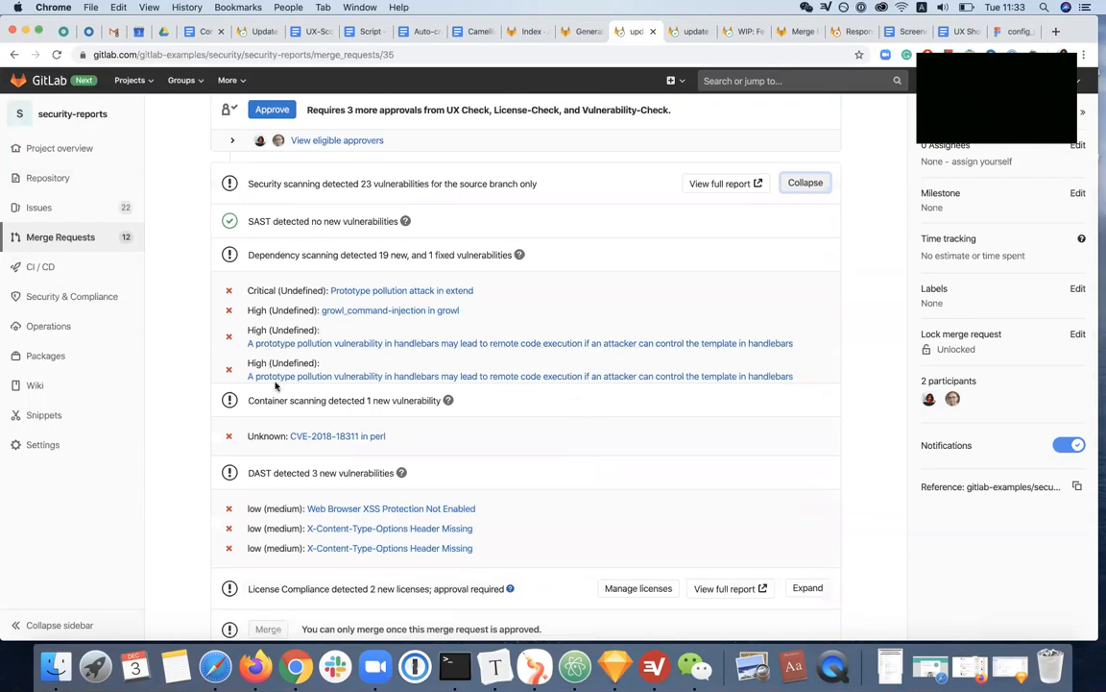
pyautogui.scroll(-2, 271, 369)
pyautogui.scroll(4, 276, 385)
pyautogui.scroll(3, 269, 389)
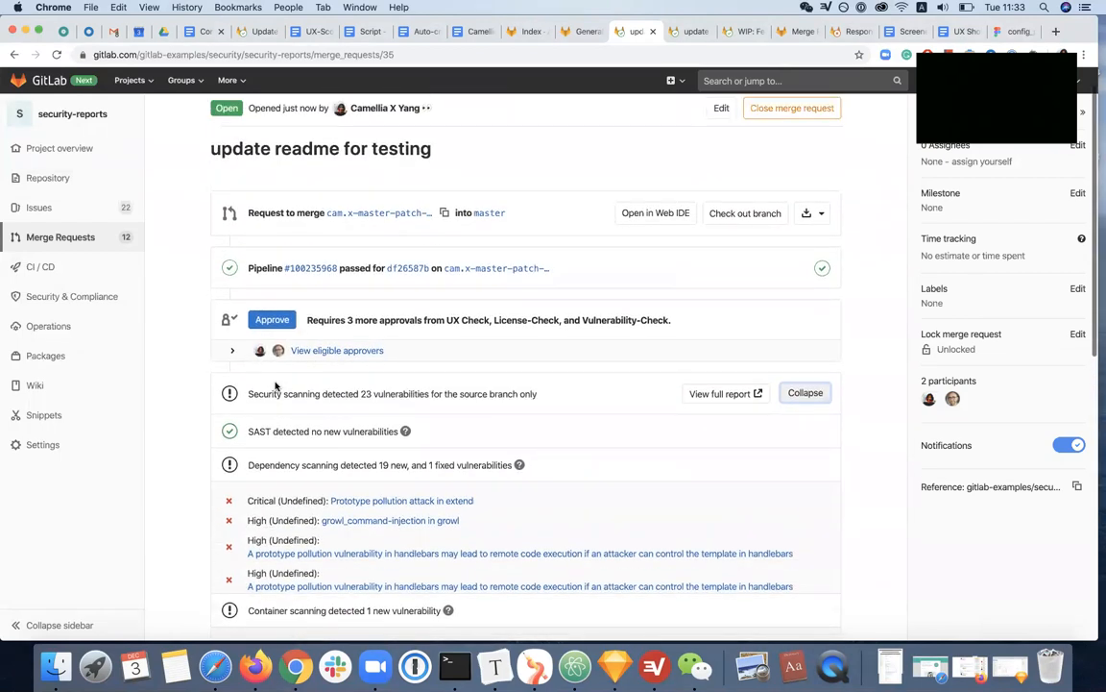
pyautogui.scroll(-10, 269, 389)
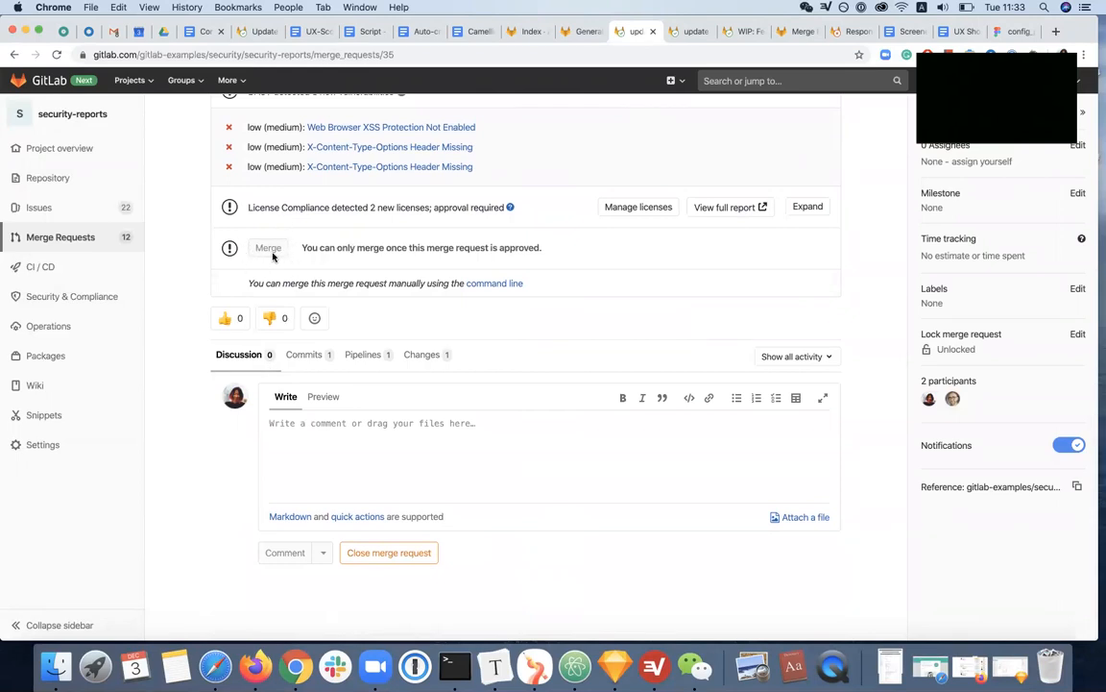
pyautogui.moveTo(300, 248); pyautogui.dragTo(543, 257)
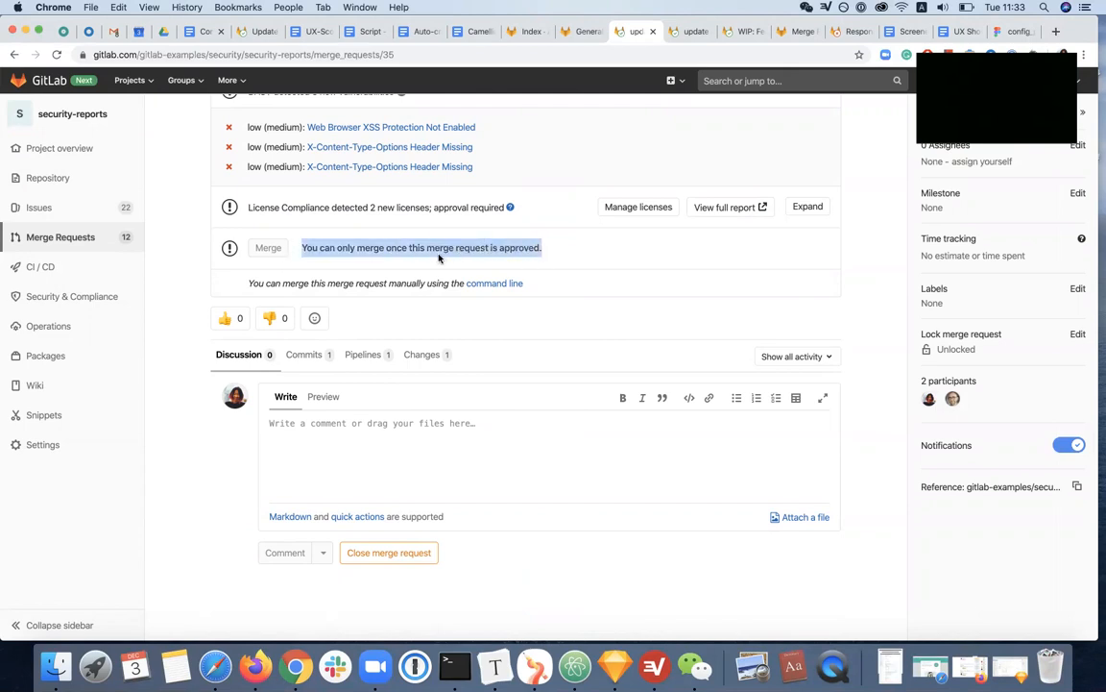
pyautogui.click(486, 264)
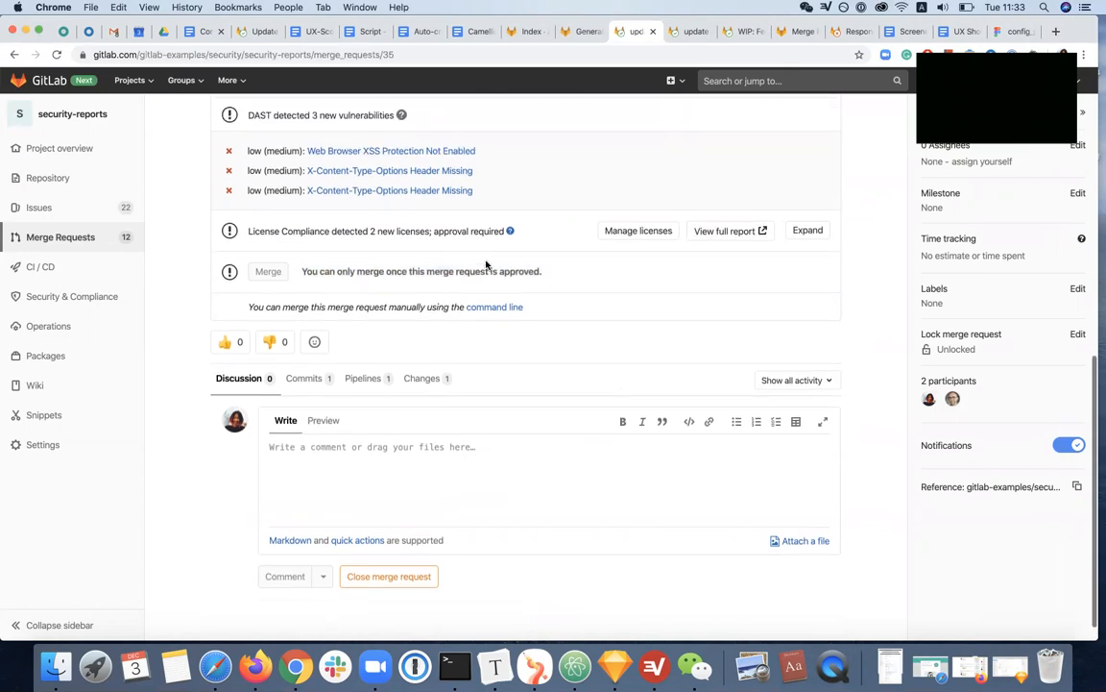
# Review the required approvals against the security and license findings, and approve the merge request
pyautogui.scroll(10, 570, 302)
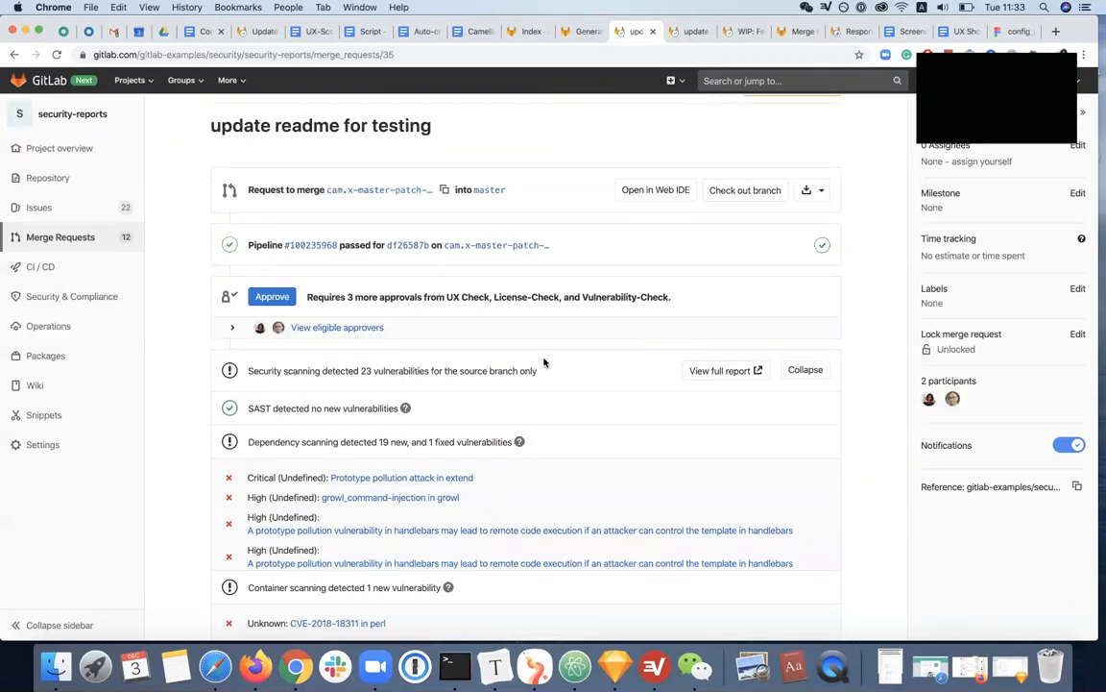
pyautogui.scroll(-5, 447, 390)
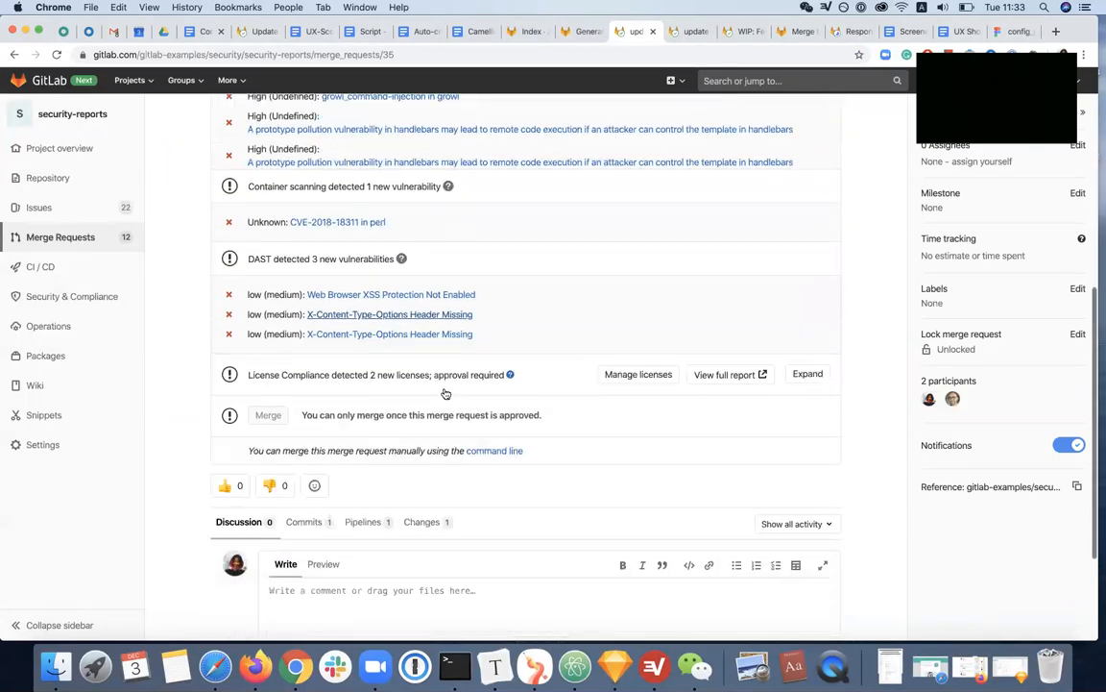
pyautogui.scroll(4, 444, 393)
pyautogui.scroll(-4, 445, 393)
pyautogui.scroll(-2, 445, 393)
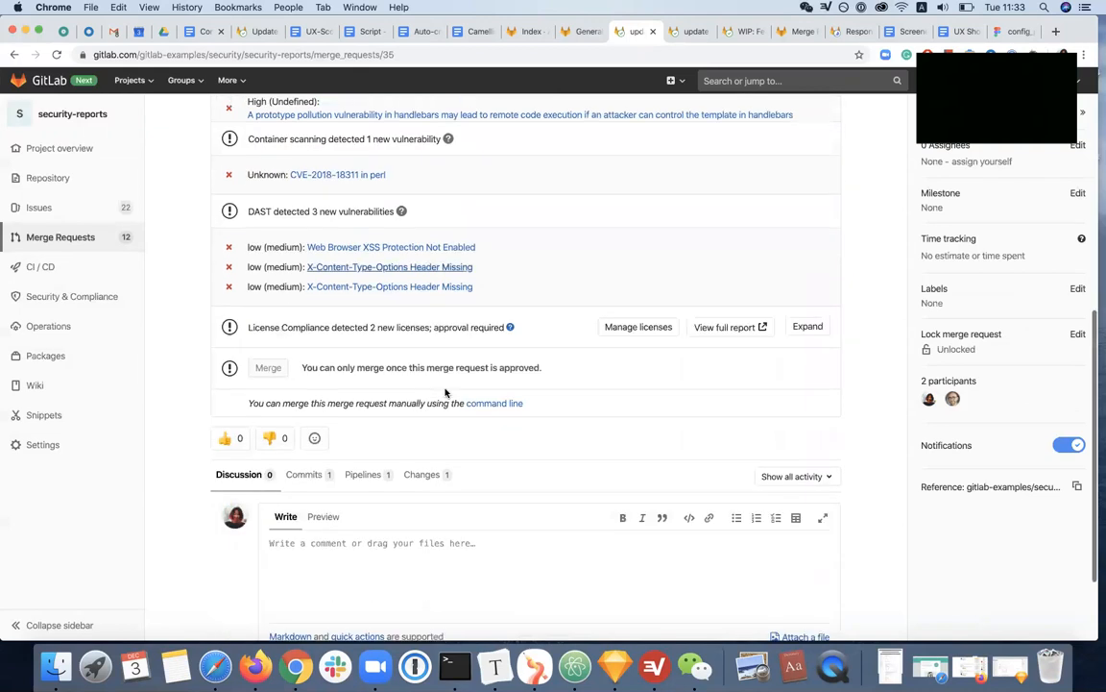
pyautogui.scroll(7, 288, 382)
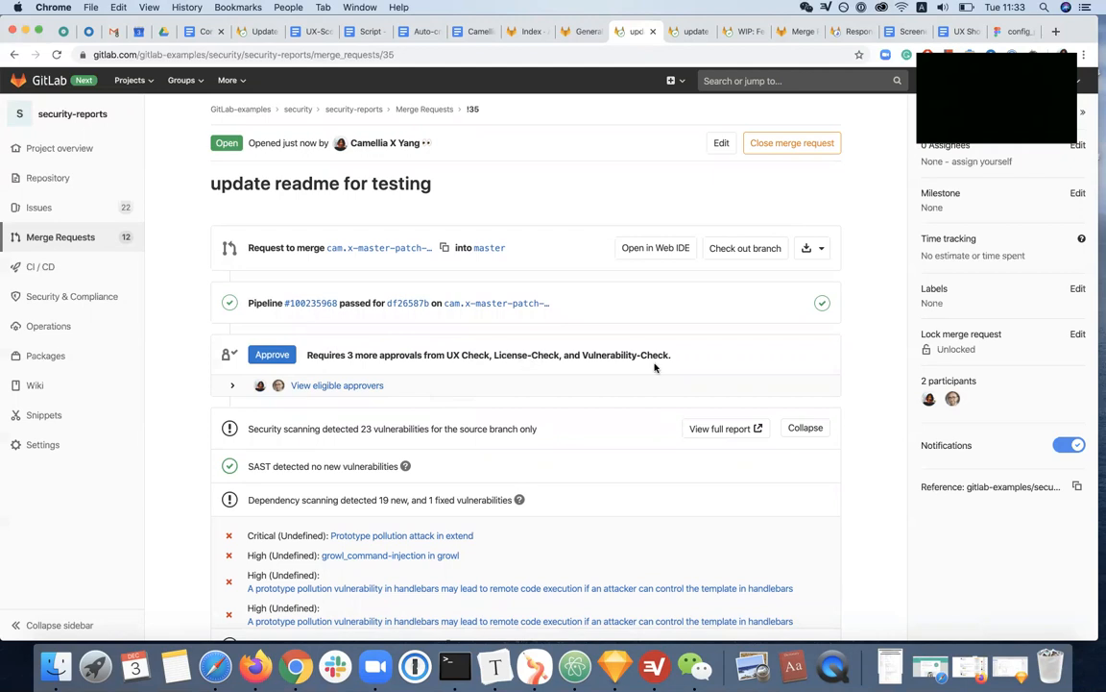
pyautogui.scroll(-5, 518, 411)
pyautogui.scroll(2, 442, 416)
pyautogui.scroll(3, 442, 416)
pyautogui.click(272, 355)
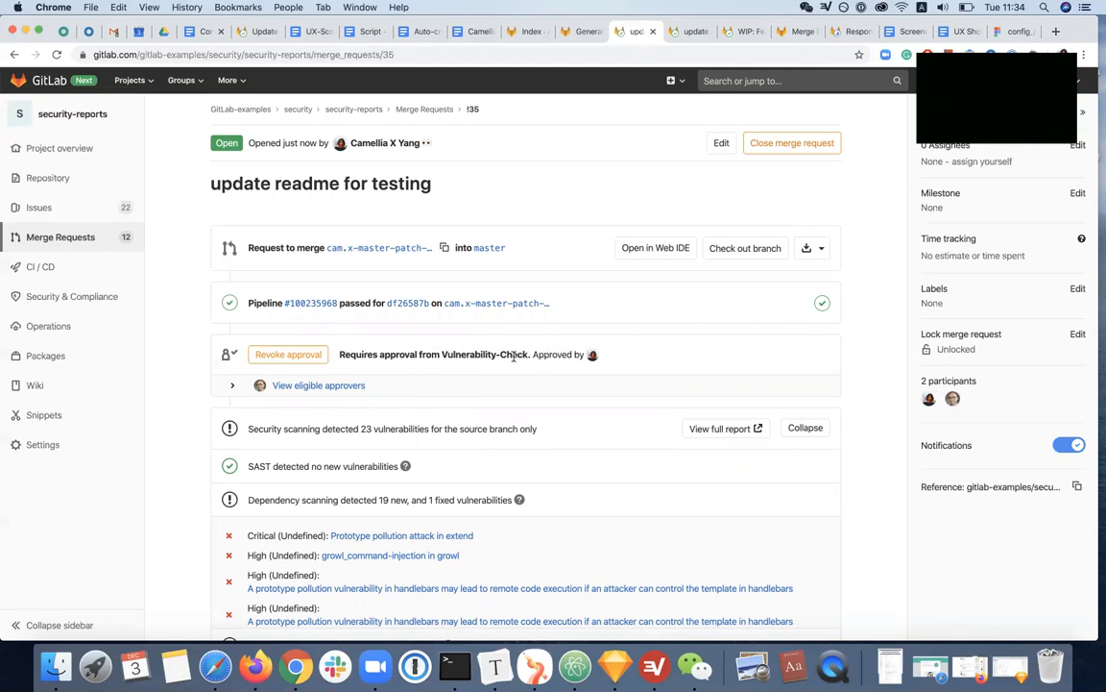
# Examine the merge condition and the outstanding approval requirement on the approved merge request
pyautogui.scroll(-5, 514, 357)
pyautogui.scroll(-2, 514, 360)
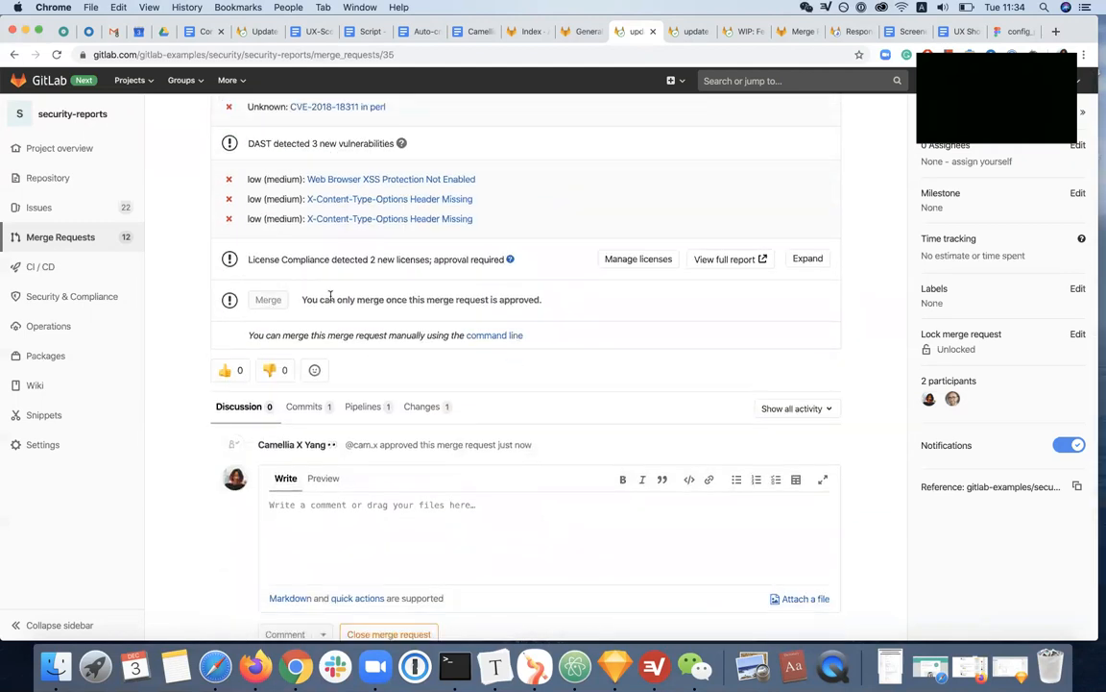
pyautogui.moveTo(305, 299); pyautogui.dragTo(527, 310)
pyautogui.click(528, 310)
pyautogui.scroll(10, 528, 311)
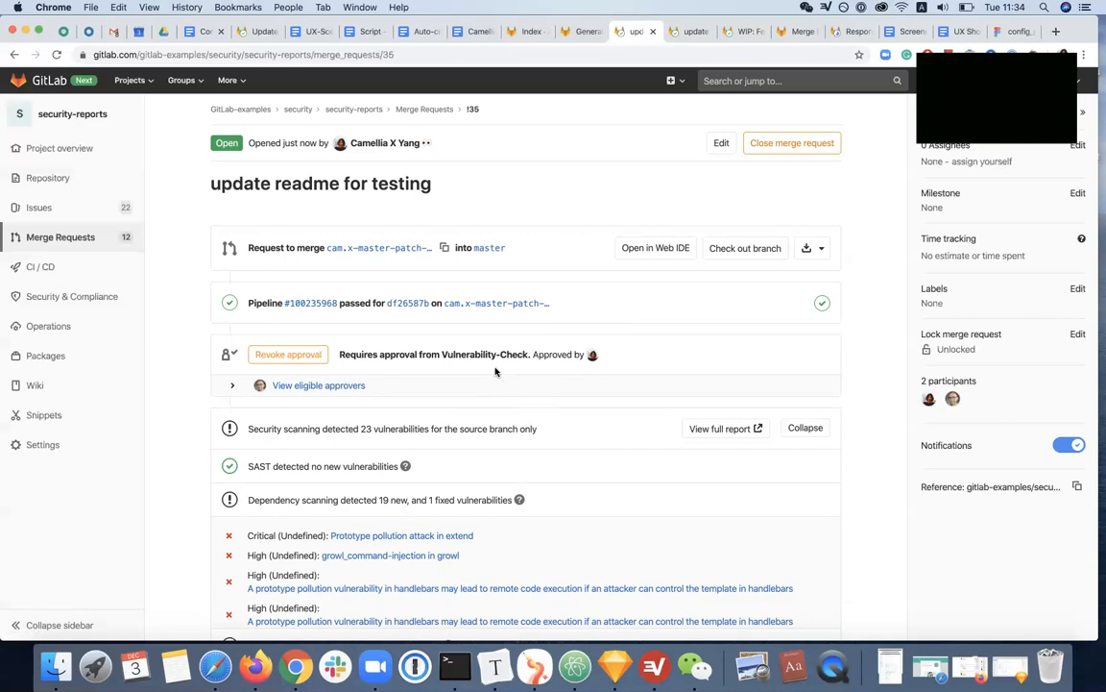
pyautogui.scroll(-10, 496, 371)
pyautogui.scroll(10, 494, 370)
# Expand the eligible approvers and compare each rule's approval status with the approval summary text
pyautogui.click(332, 387)
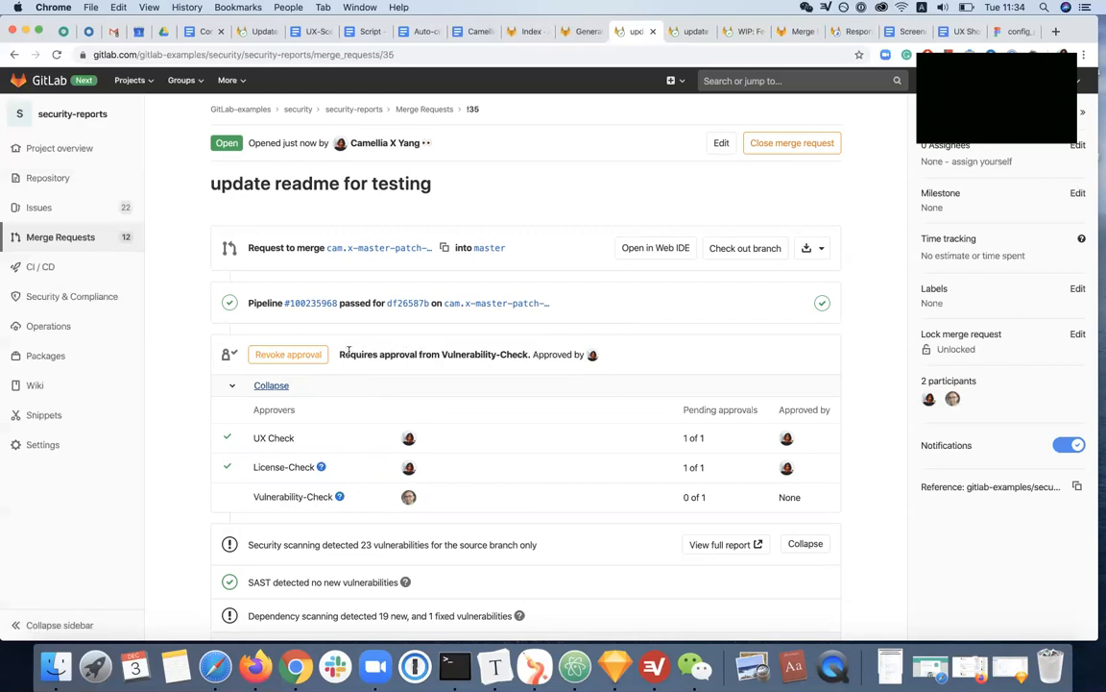
pyautogui.moveTo(340, 352); pyautogui.dragTo(574, 355)
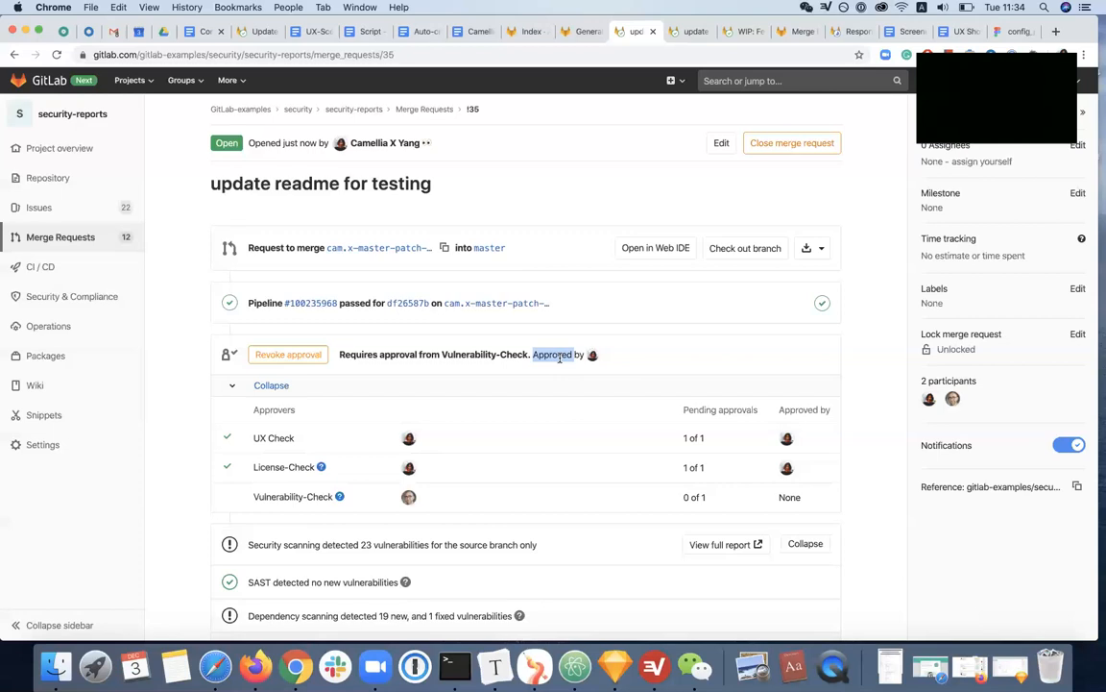
pyautogui.moveTo(443, 355); pyautogui.dragTo(538, 355)
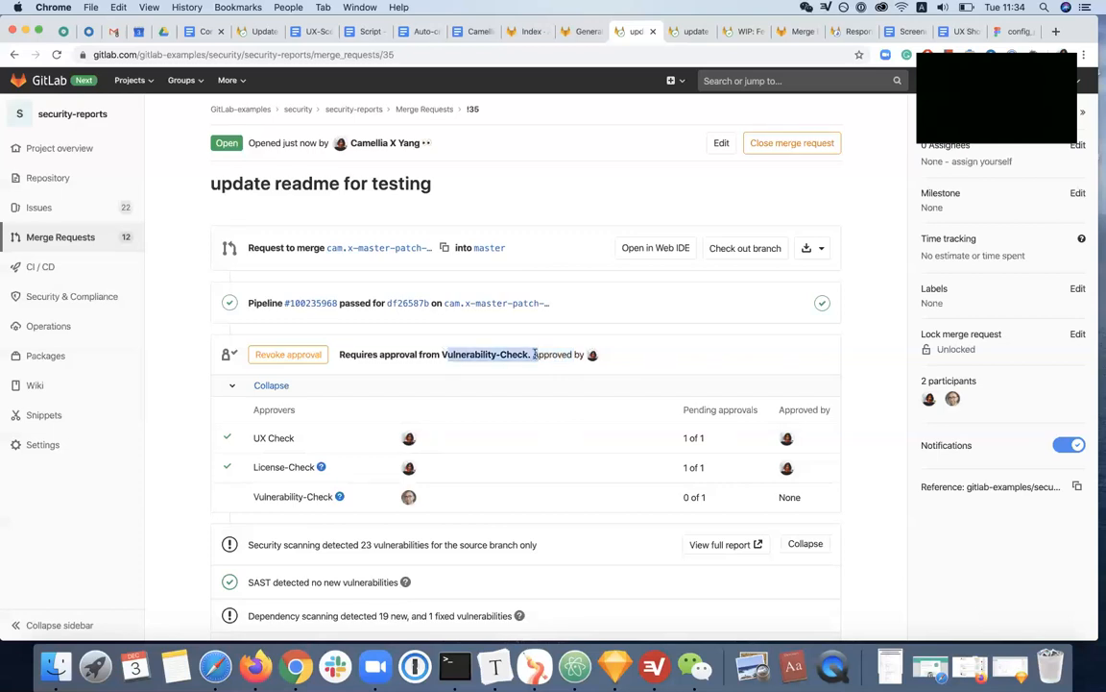
pyautogui.click(533, 353)
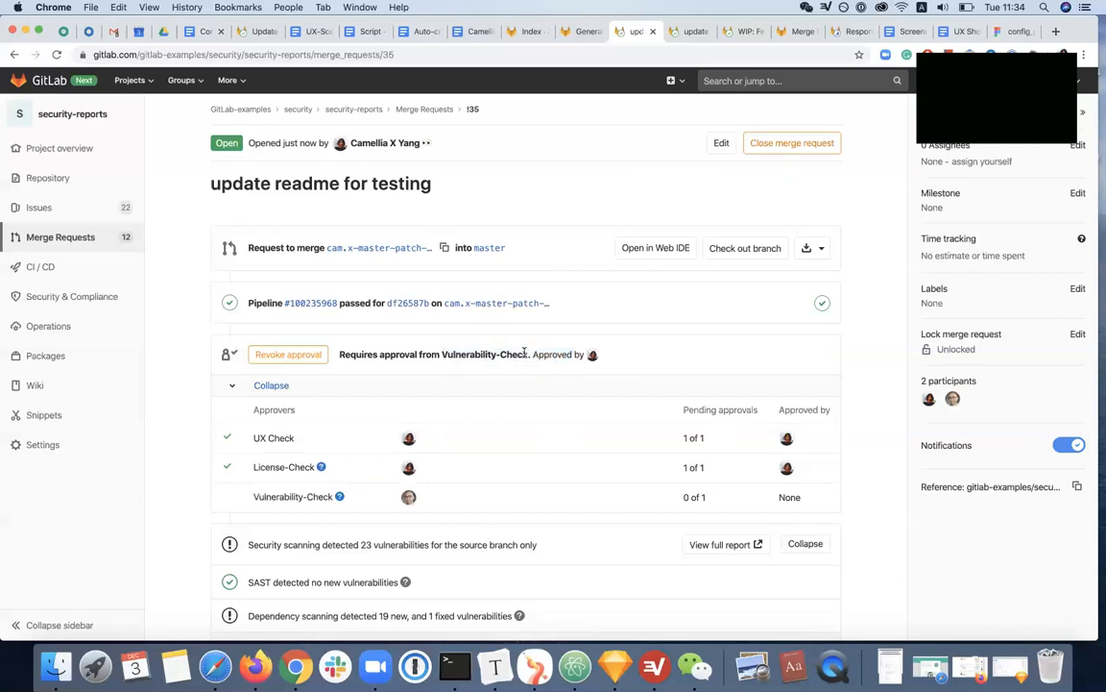
# Examine the approval summary wording and compare it with the merge condition and the Vulnerability-Check rule's status
pyautogui.moveTo(528, 353); pyautogui.dragTo(331, 358)
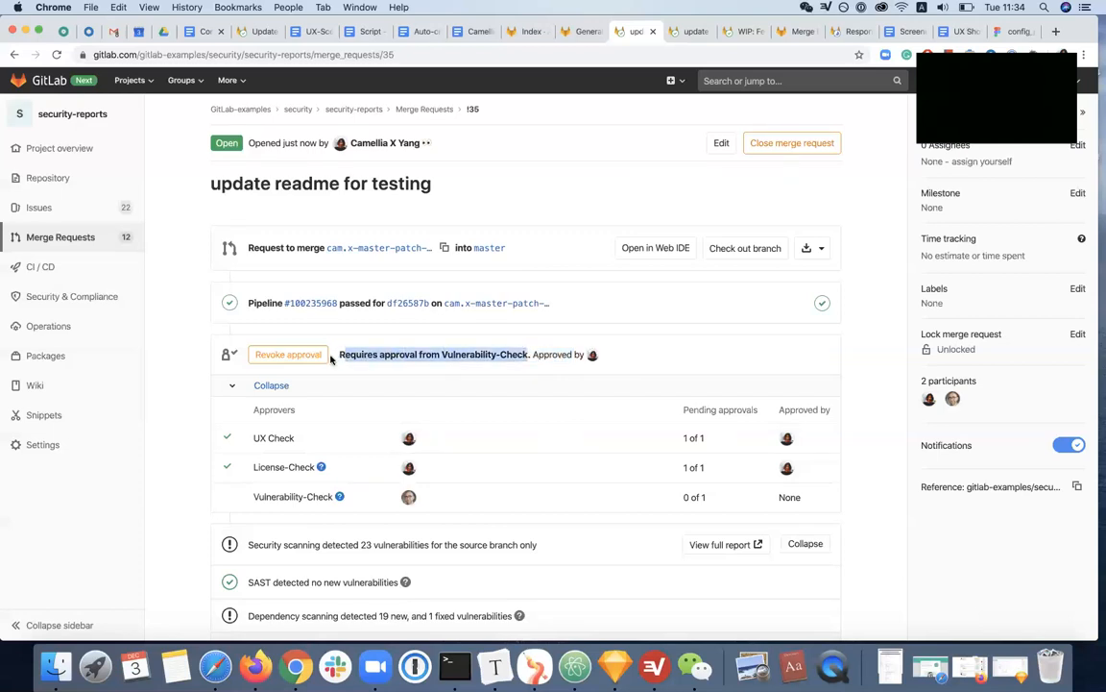
pyautogui.click(535, 354)
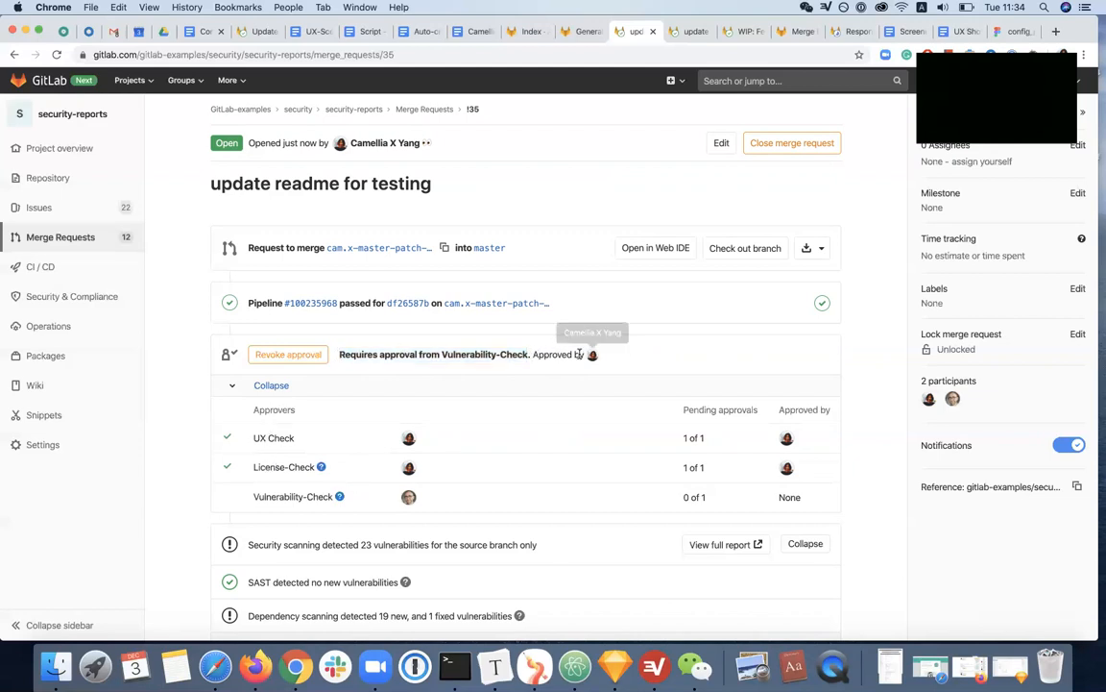
pyautogui.moveTo(532, 355); pyautogui.dragTo(591, 355)
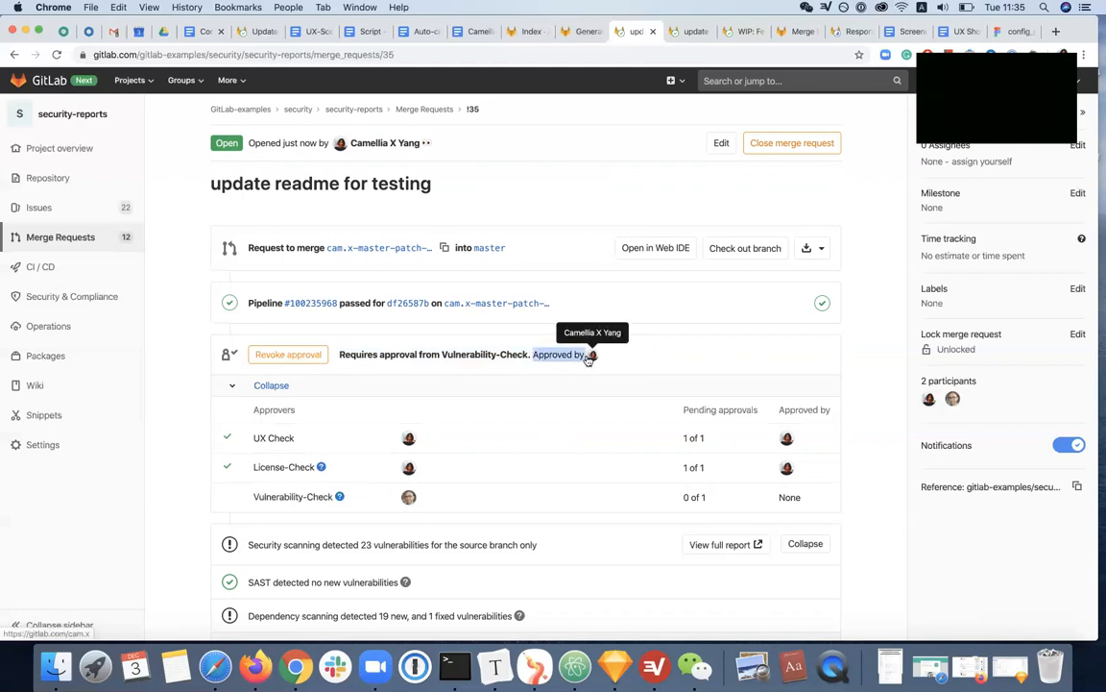
pyautogui.click(346, 350)
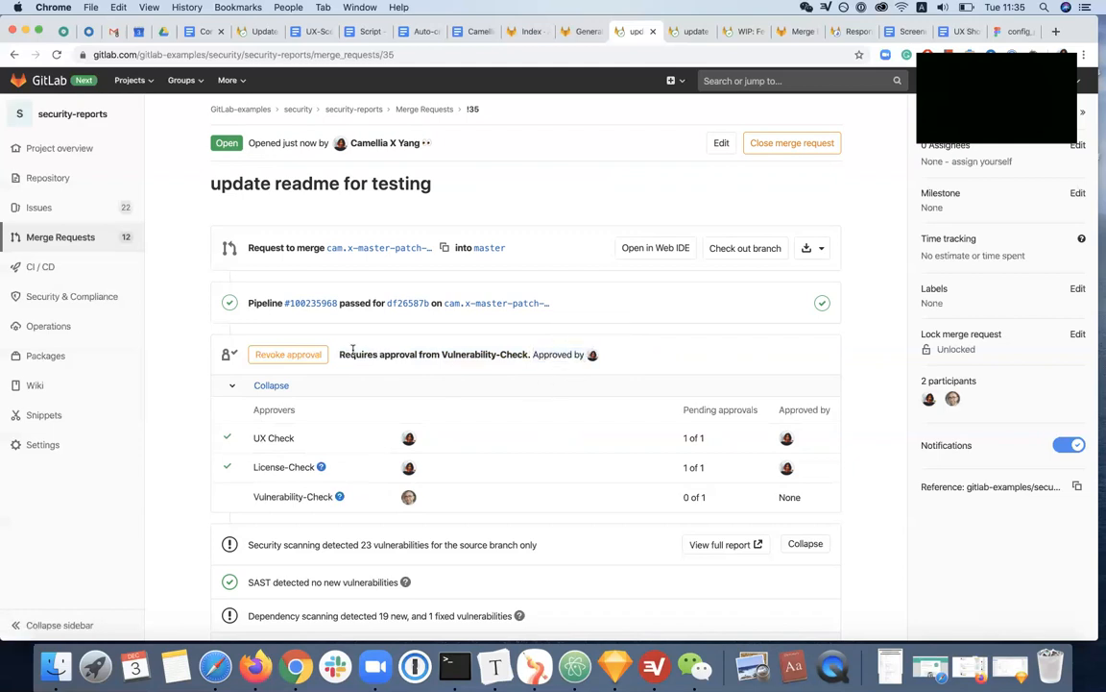
pyautogui.moveTo(352, 350); pyautogui.dragTo(588, 372)
pyautogui.click(574, 373)
pyautogui.scroll(-5, 358, 510)
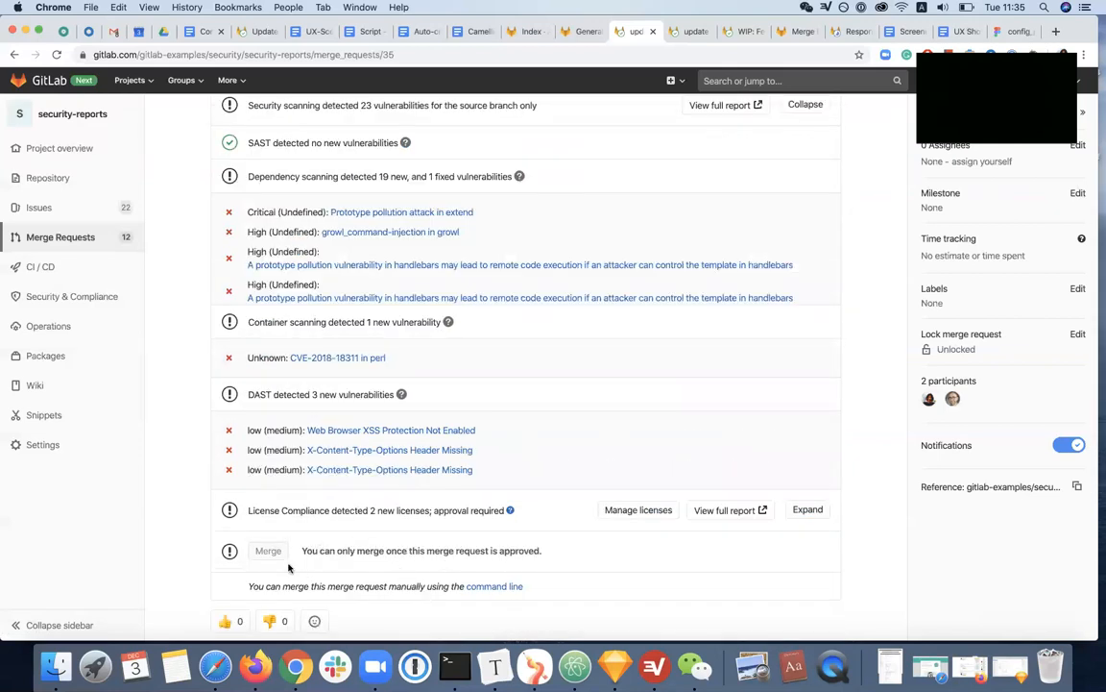
pyautogui.scroll(4, 362, 582)
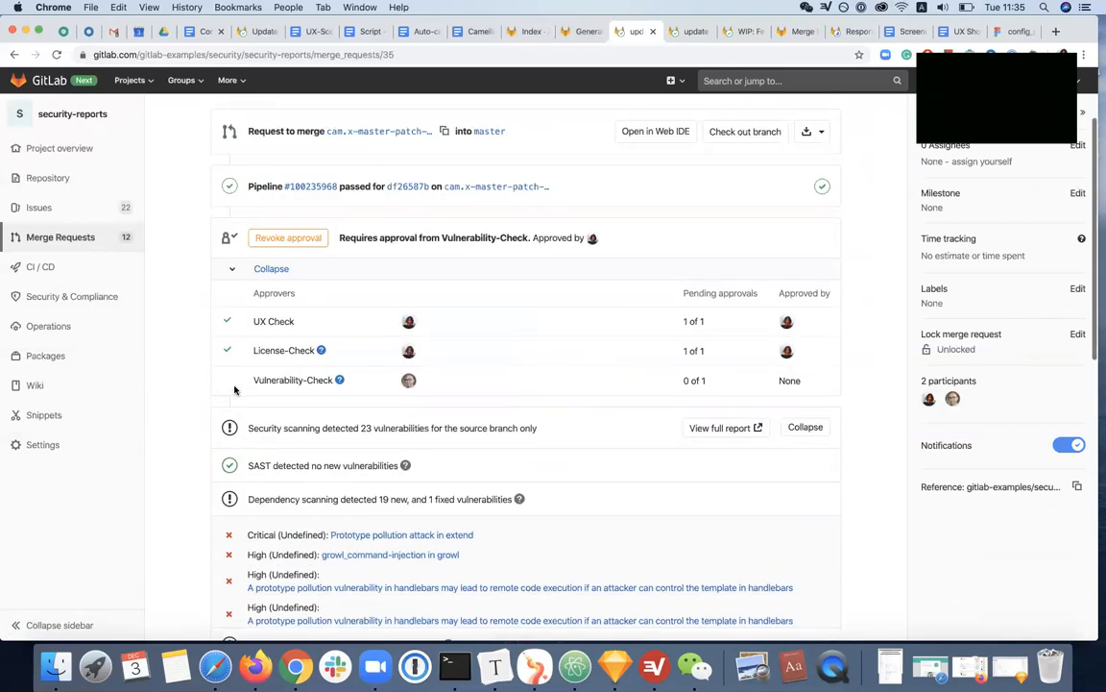
pyautogui.moveTo(240, 382); pyautogui.dragTo(330, 384)
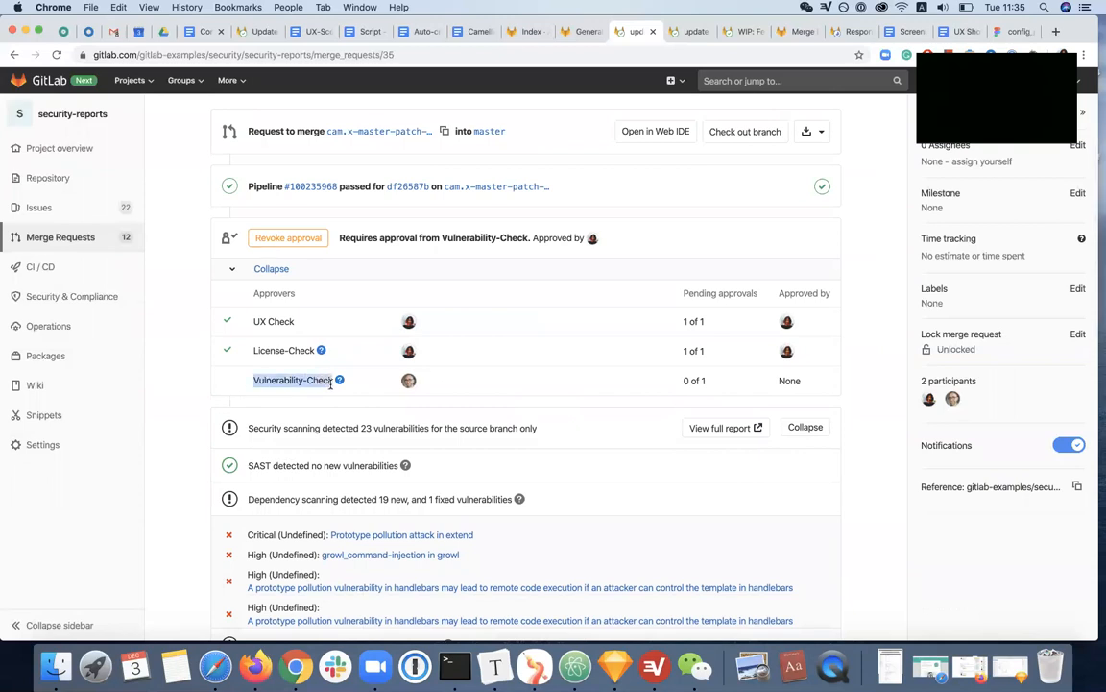
pyautogui.click(377, 391)
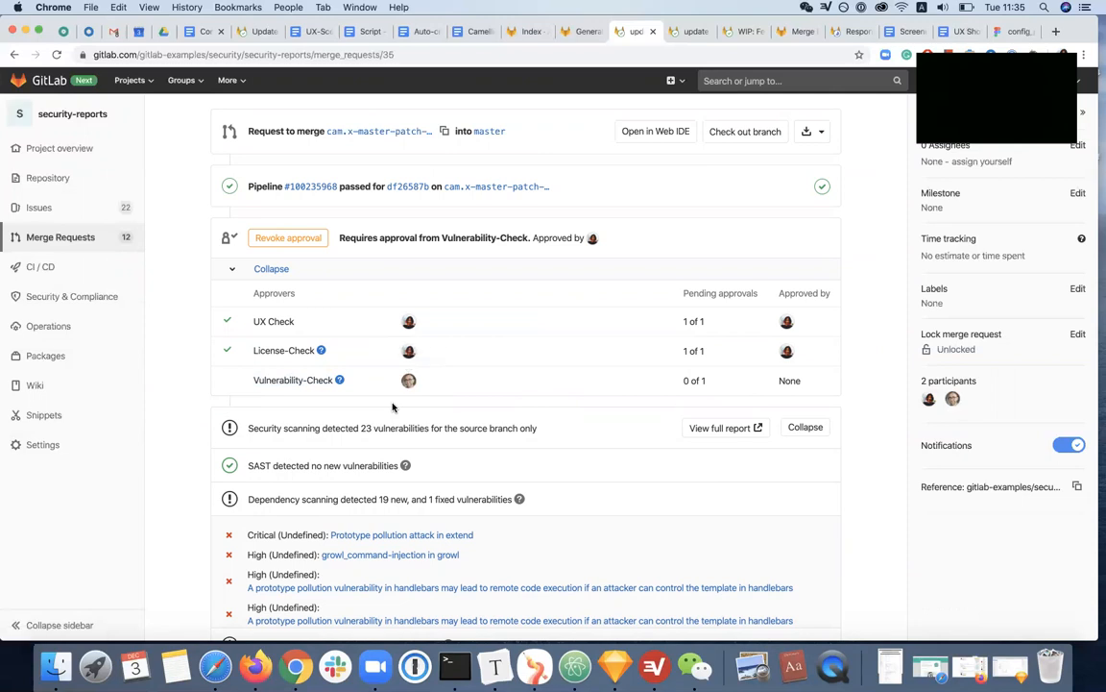
# Collapse the eligible approvers, review the scan findings and merge condition, and expand the approvers again
pyautogui.click(272, 270)
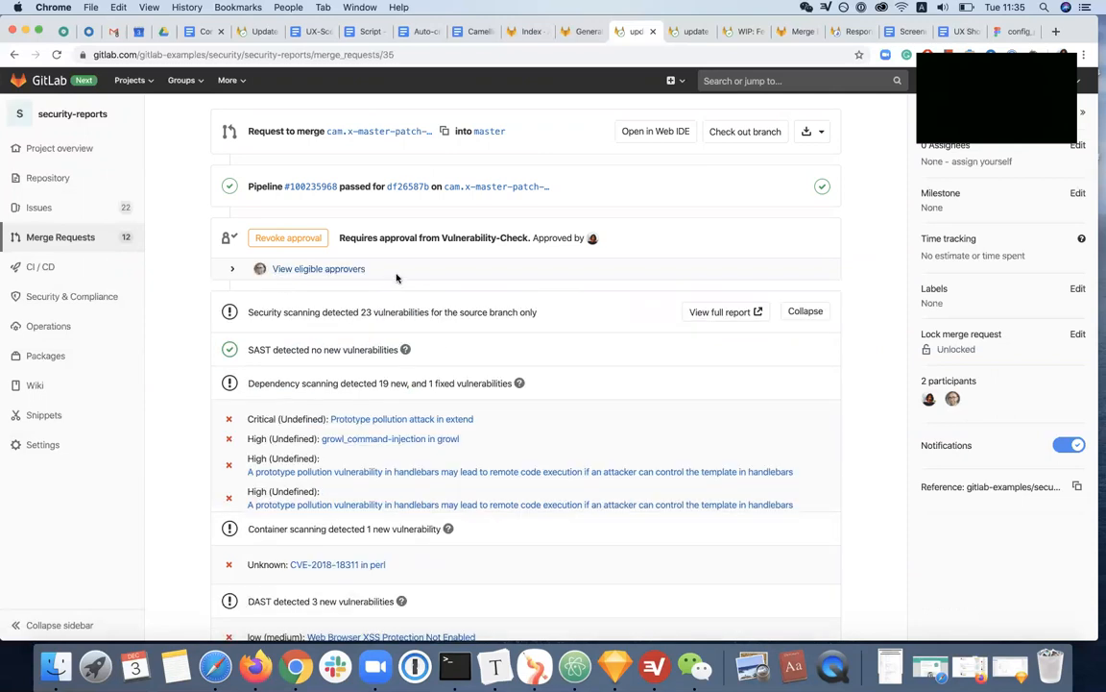
pyautogui.scroll(-3, 271, 439)
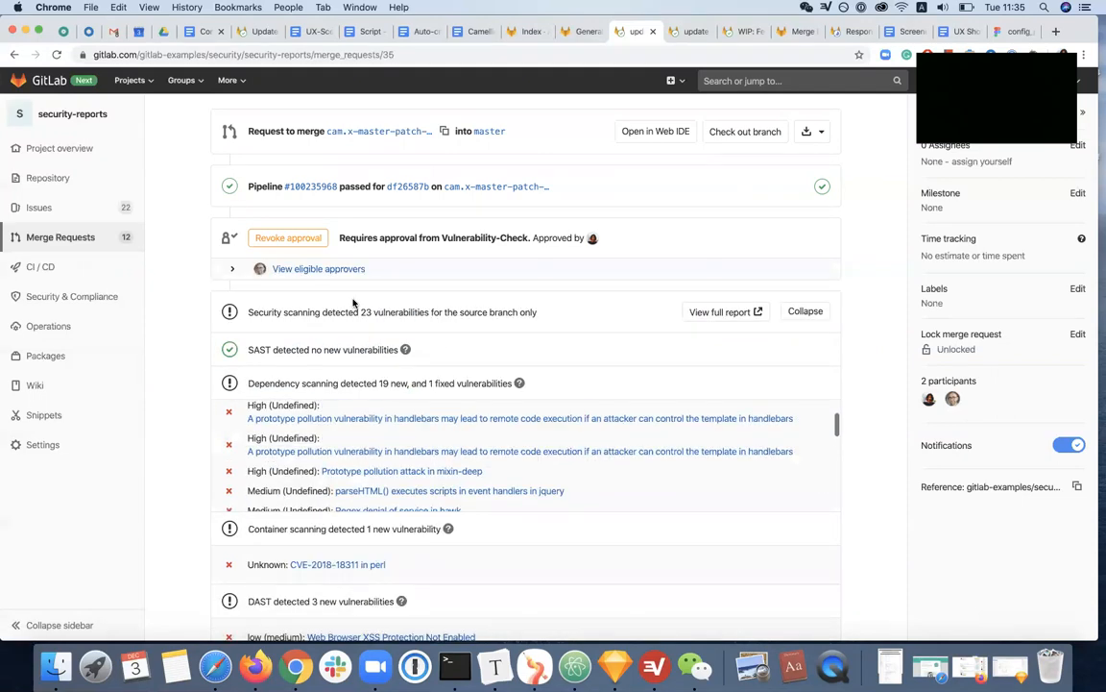
pyautogui.scroll(-10, 353, 294)
pyautogui.scroll(10, 353, 292)
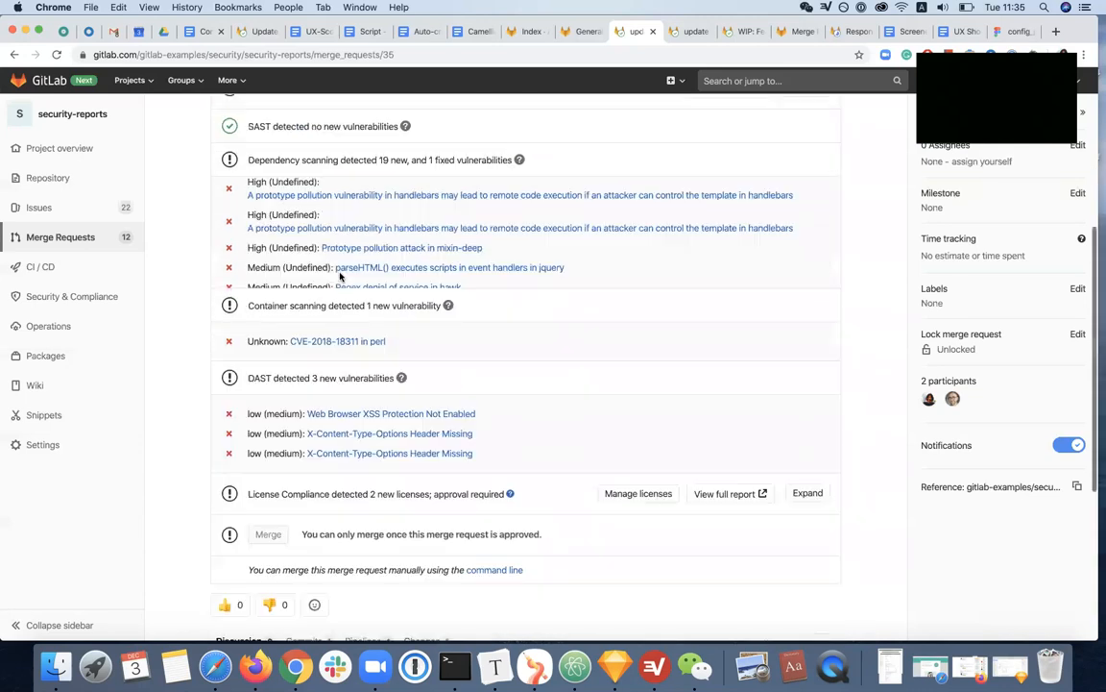
pyautogui.scroll(-1, 289, 389)
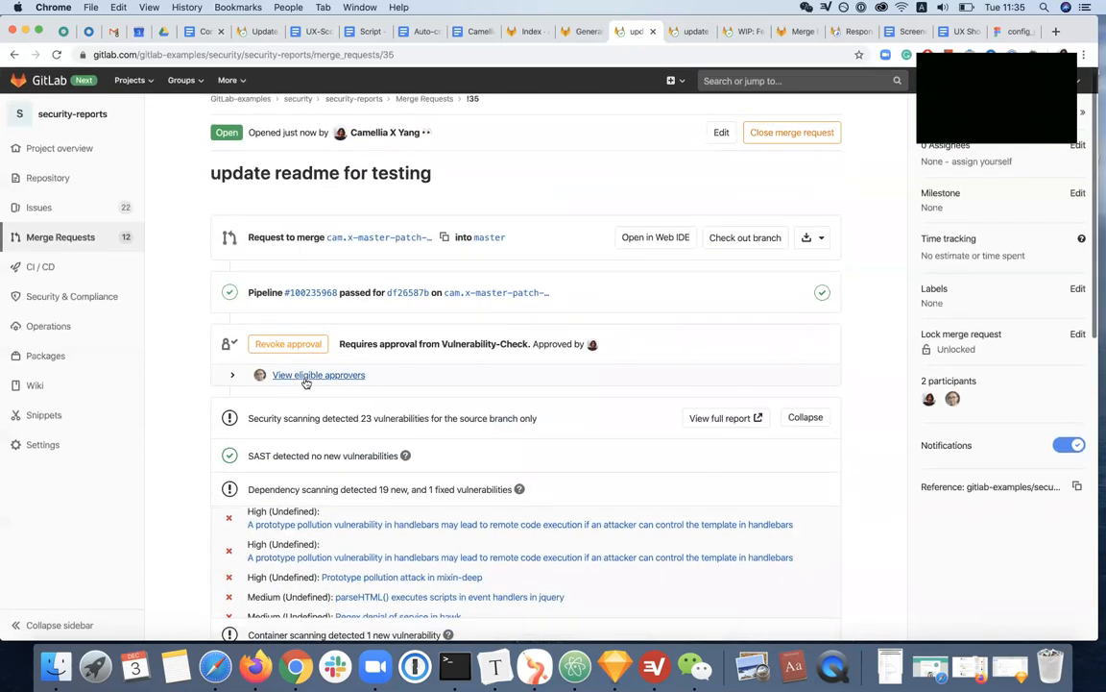
pyautogui.click(303, 380)
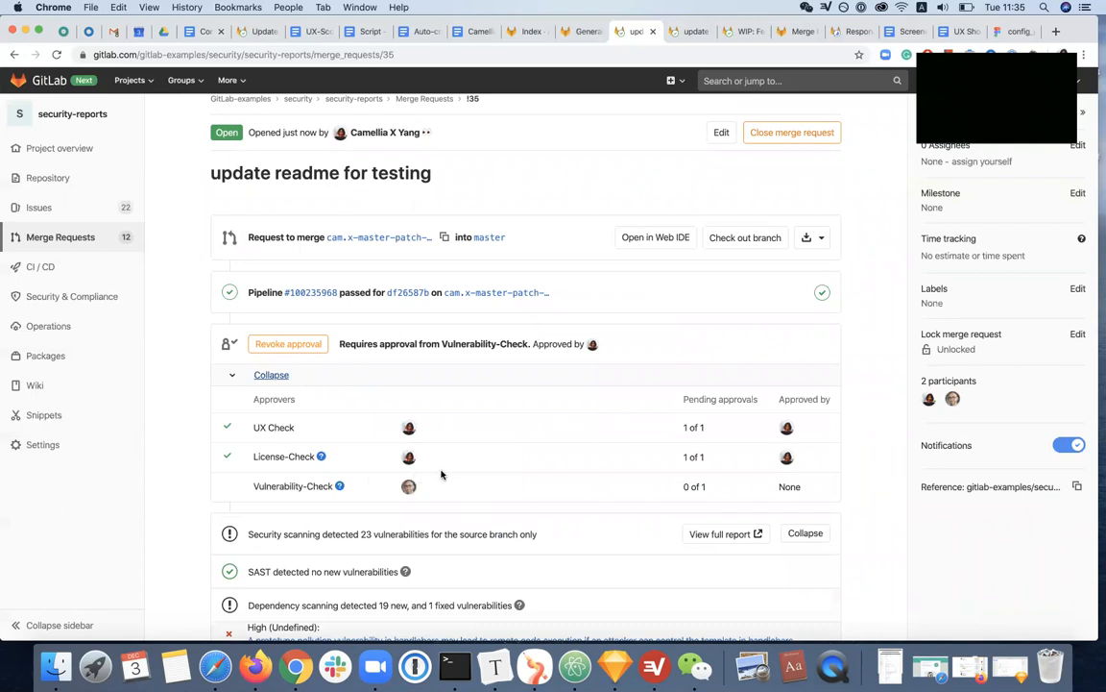
# Revoke the approval, approve the merge request again, and check the UX Check and License-Check rules against the scan results
pyautogui.click(311, 343)
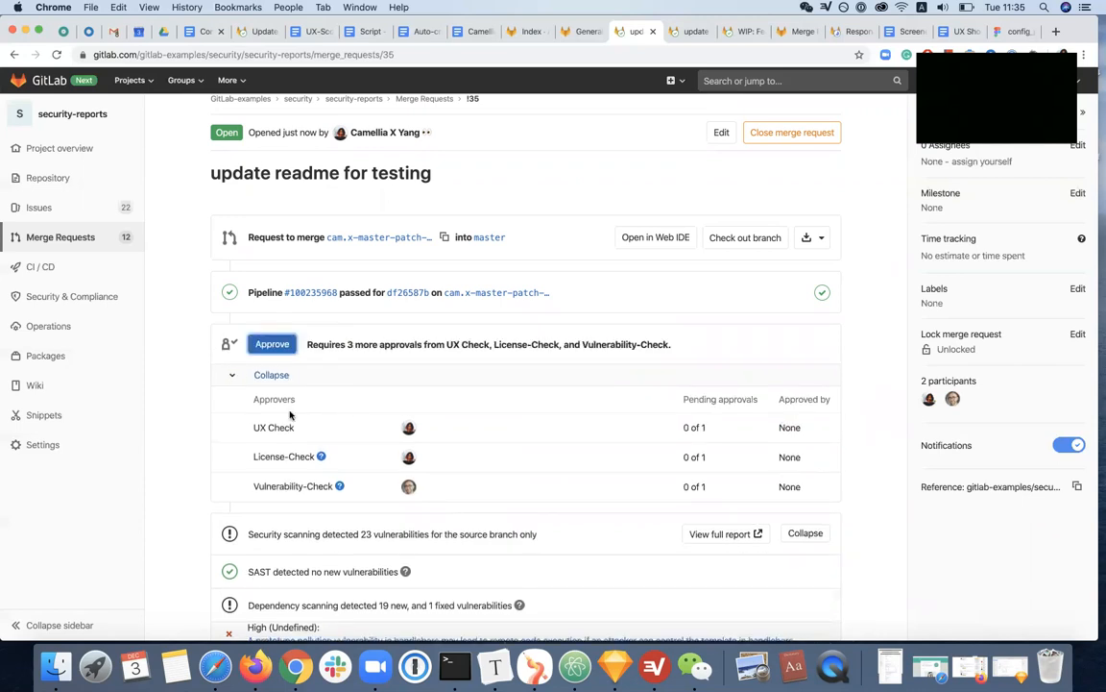
pyautogui.click(273, 346)
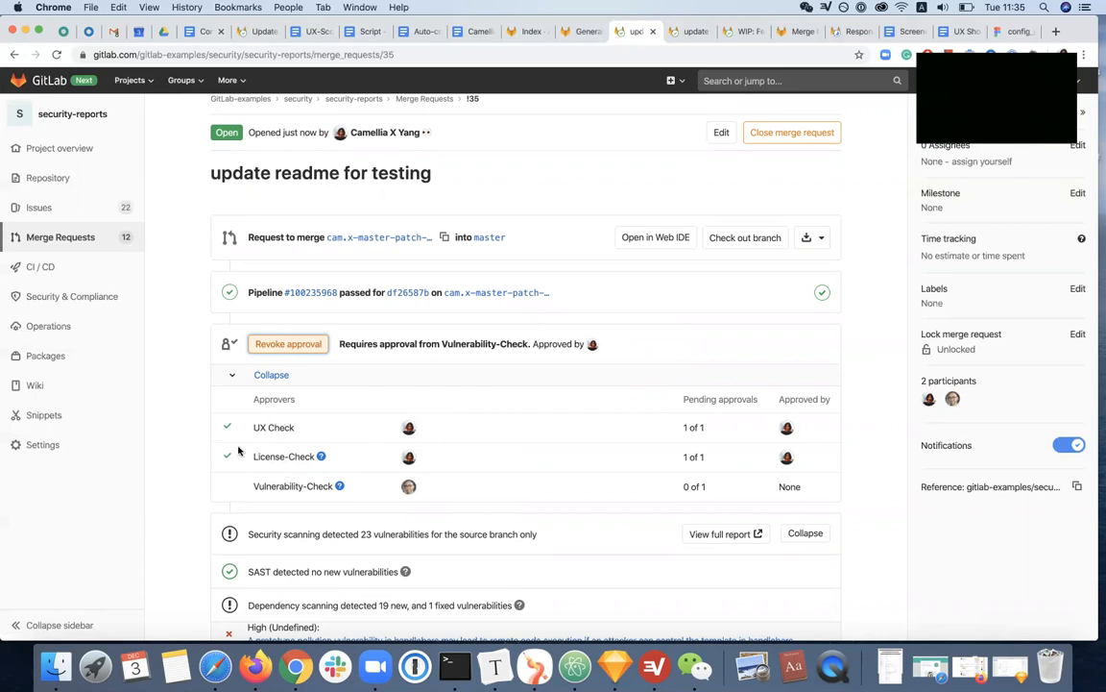
pyautogui.moveTo(252, 428); pyautogui.dragTo(313, 433)
pyautogui.moveTo(248, 457); pyautogui.dragTo(321, 457)
pyautogui.scroll(-5, 302, 457)
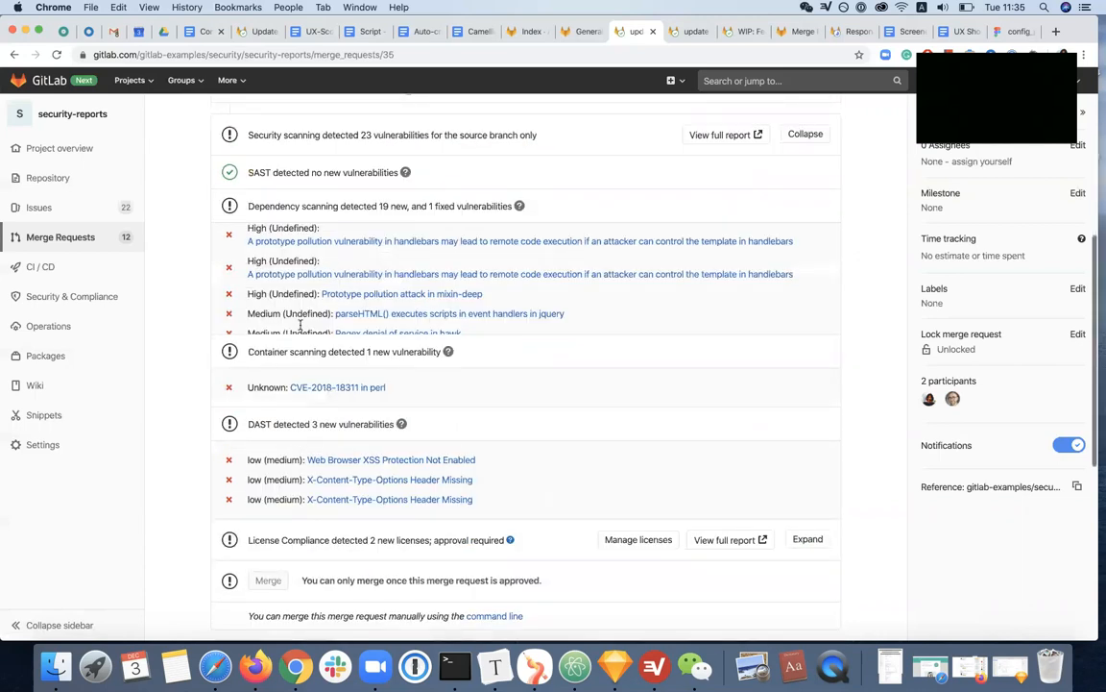
pyautogui.scroll(8, 353, 454)
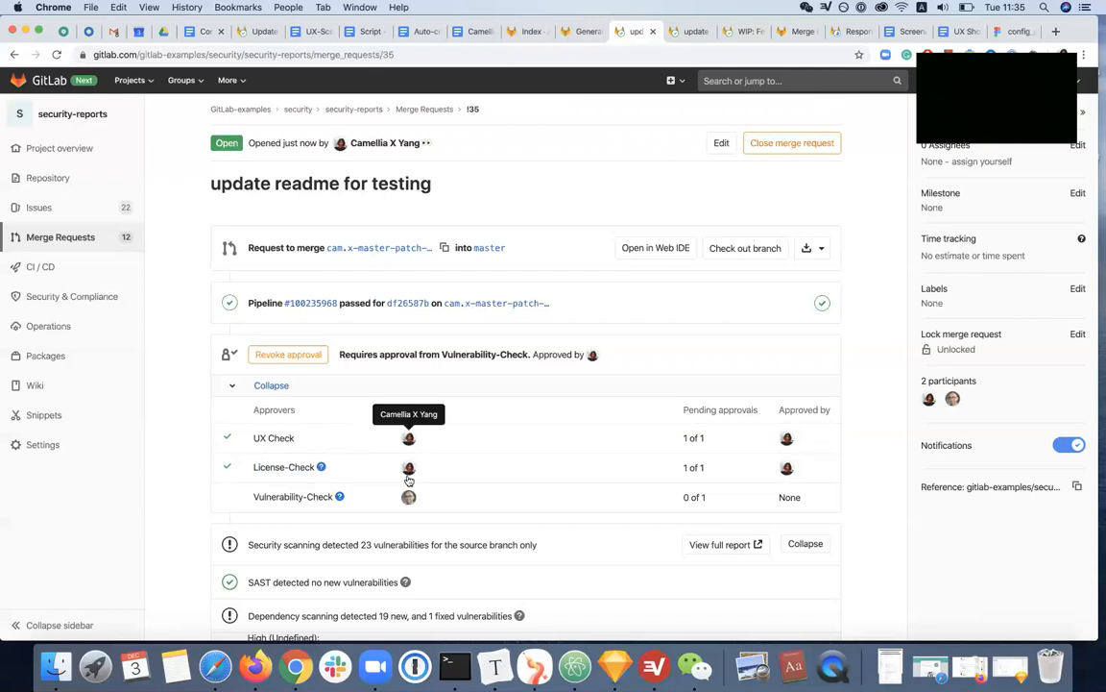
# Revoke the merge request approval, reapply it once, and revoke it again to compare both approval states
pyautogui.click(286, 354)
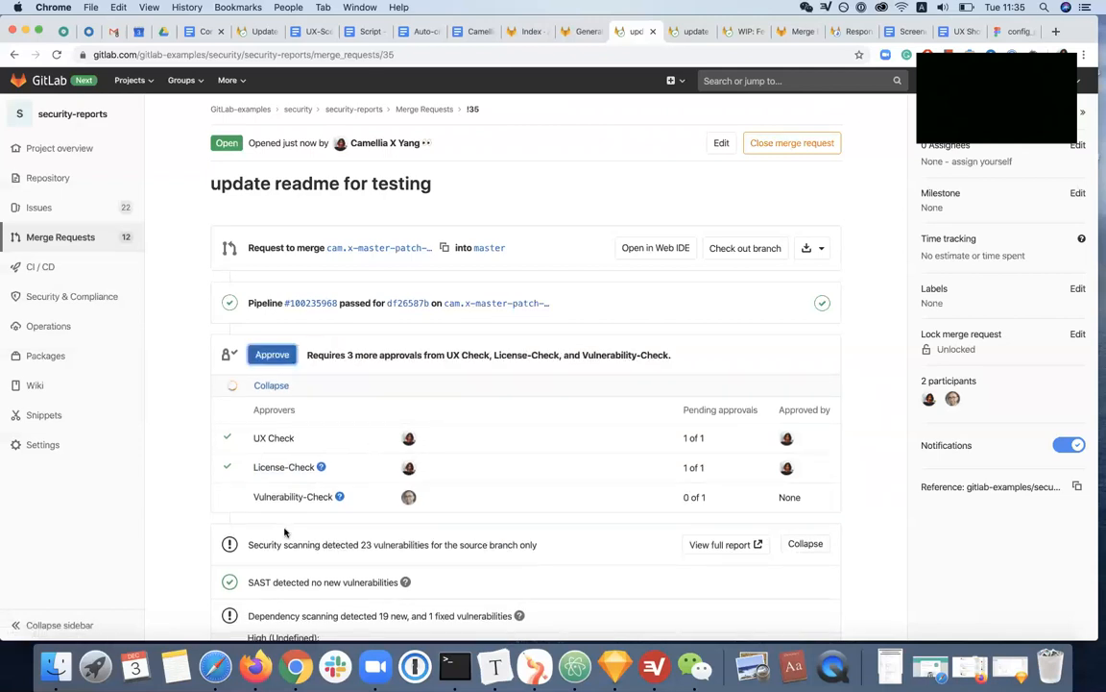
pyautogui.click(260, 353)
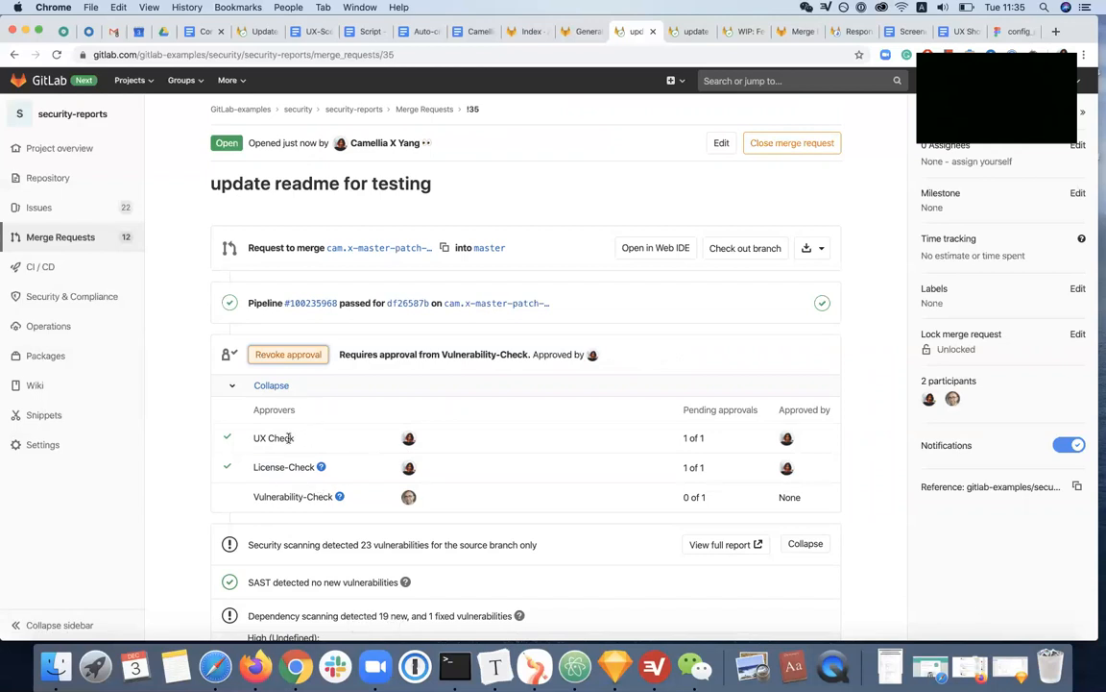
pyautogui.click(288, 355)
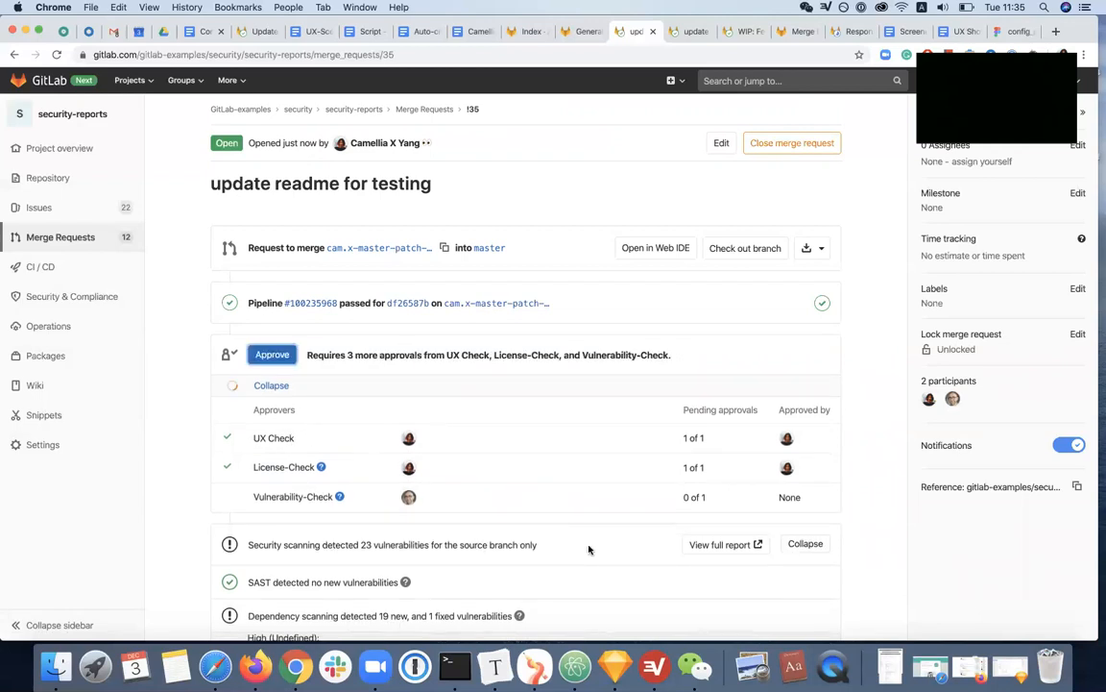
# Switch to the Sketch security gate recommendations and examine the Suggestion-2-1 mockup's approval table with separate actions per rule
pyautogui.click(616, 665)
pyautogui.hscroll(-3, 635, 423)
pyautogui.scroll(-2, 635, 424)
pyautogui.scroll(-3, 635, 424)
pyautogui.scroll(-10, 635, 424)
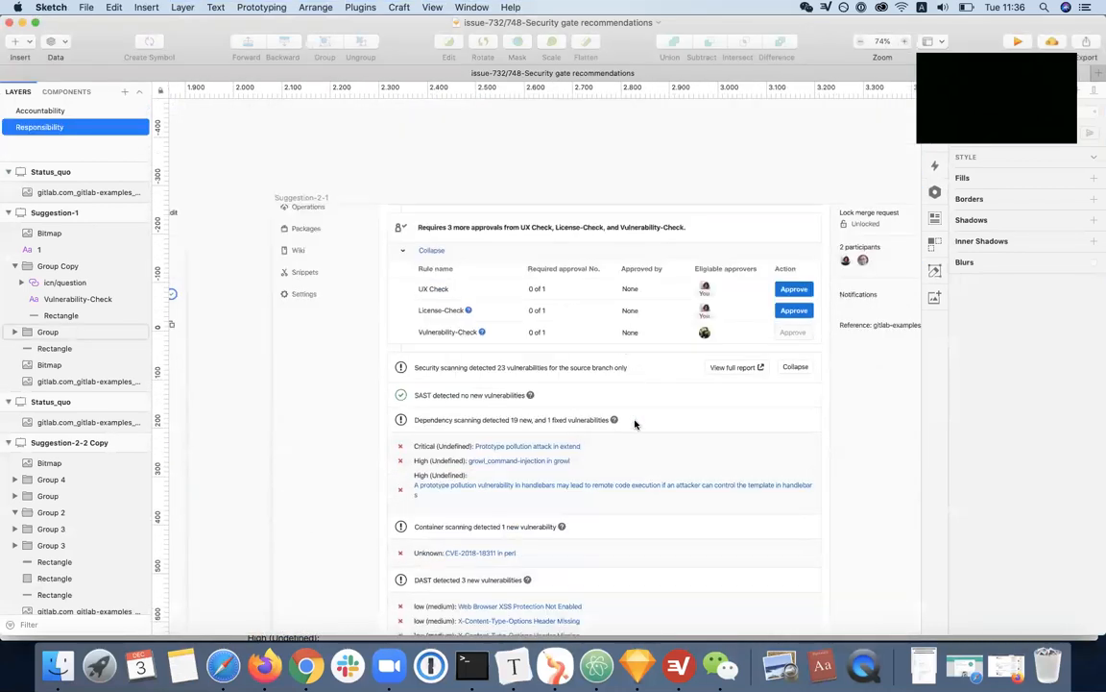
pyautogui.scroll(5, 635, 423)
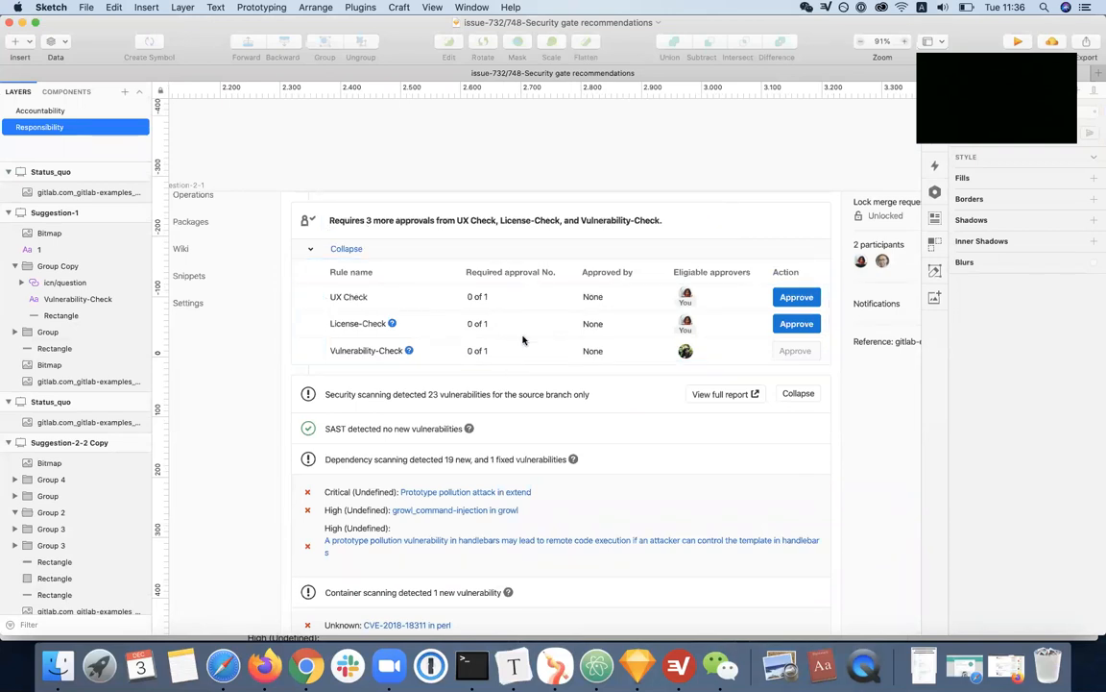
pyautogui.click(745, 320)
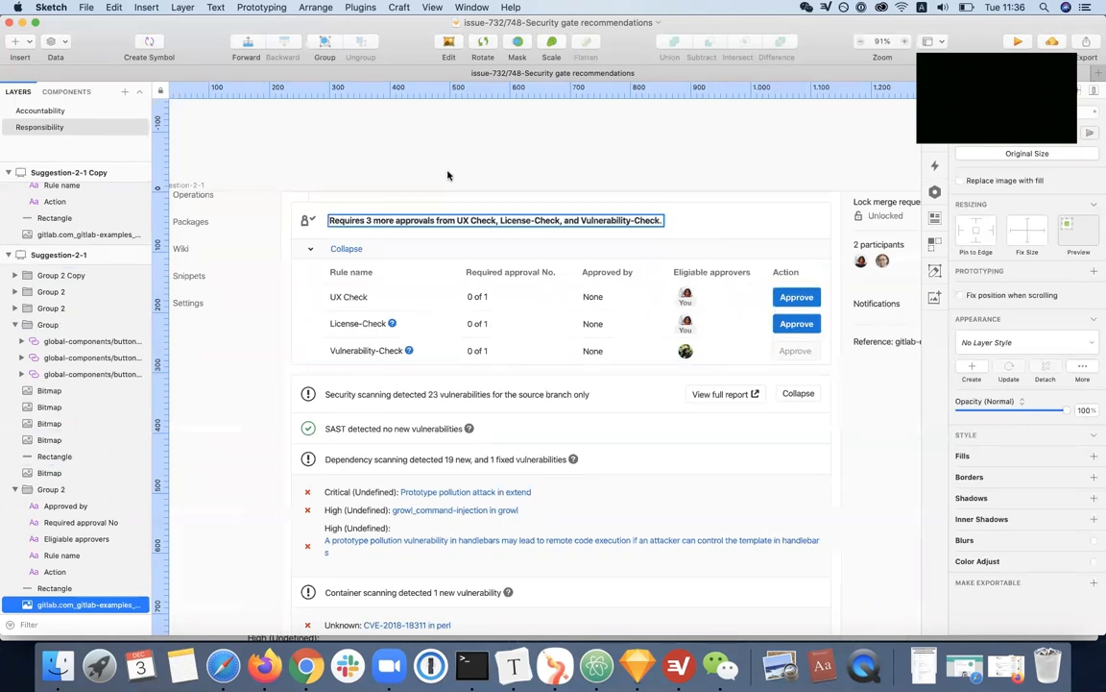
pyautogui.click(384, 222)
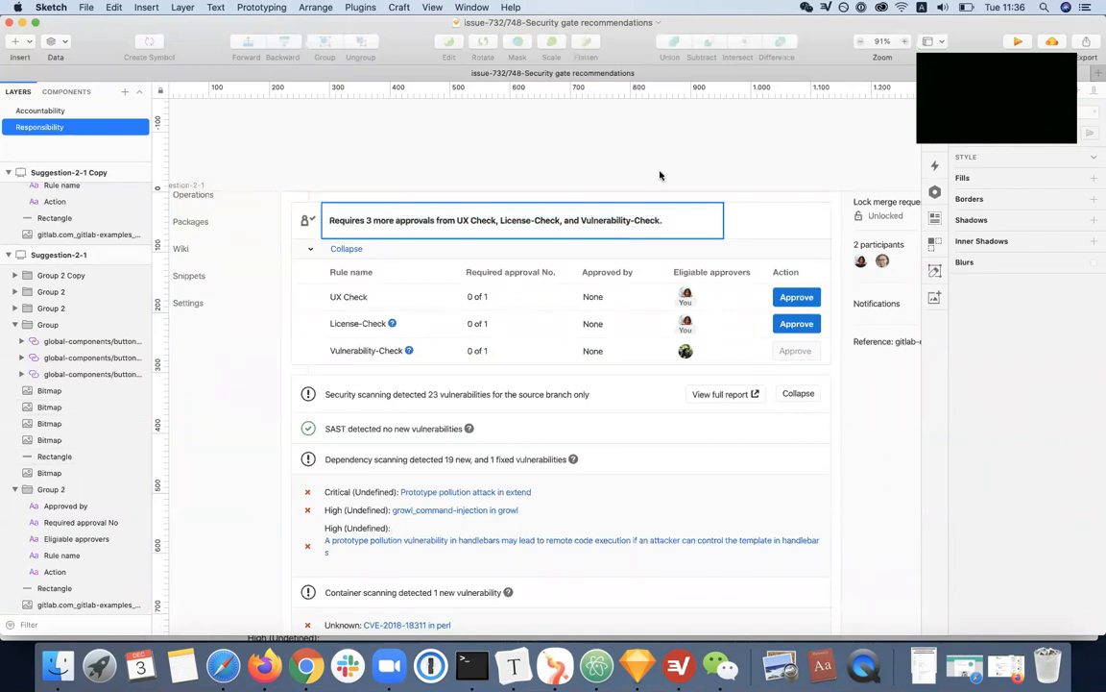
# Examine the alternative mockup that pairs the UX, vulnerability and license approvals with their own scan results
pyautogui.hscroll(10, 662, 177)
pyautogui.hscroll(20, 663, 179)
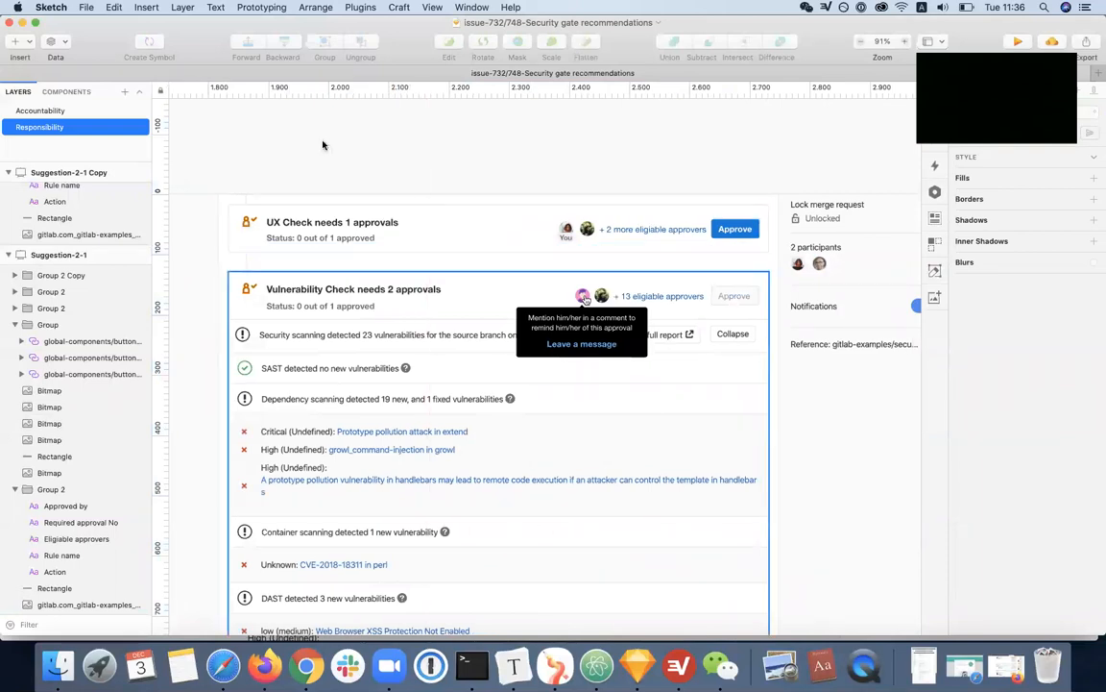
pyautogui.scroll(-5, 379, 497)
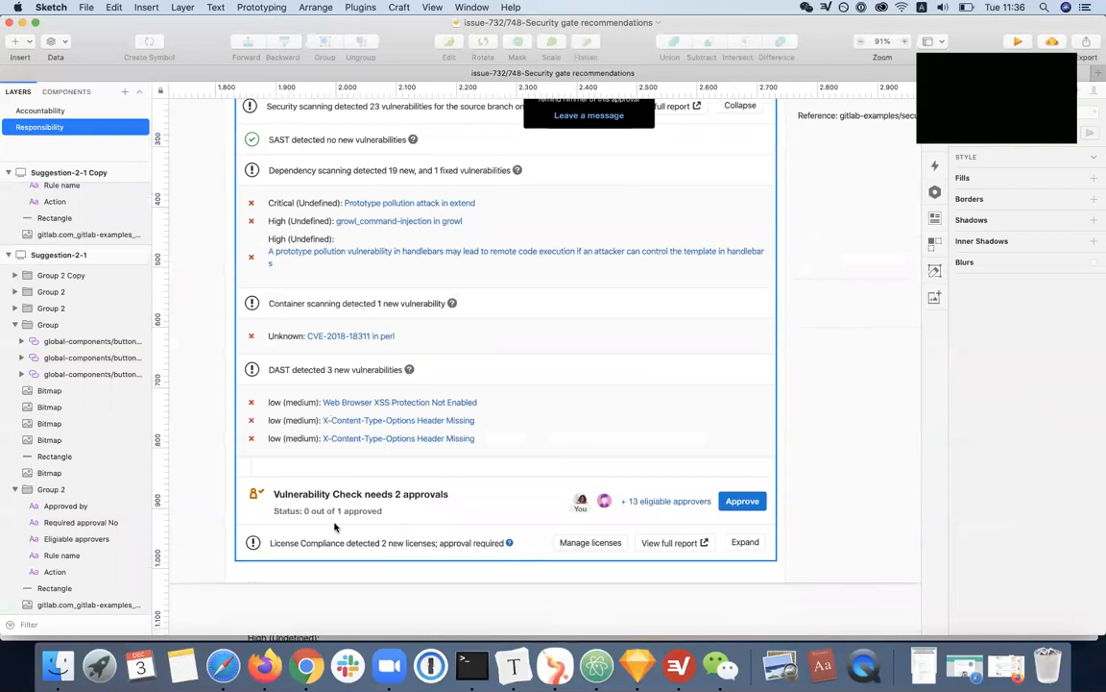
pyautogui.scroll(4, 338, 523)
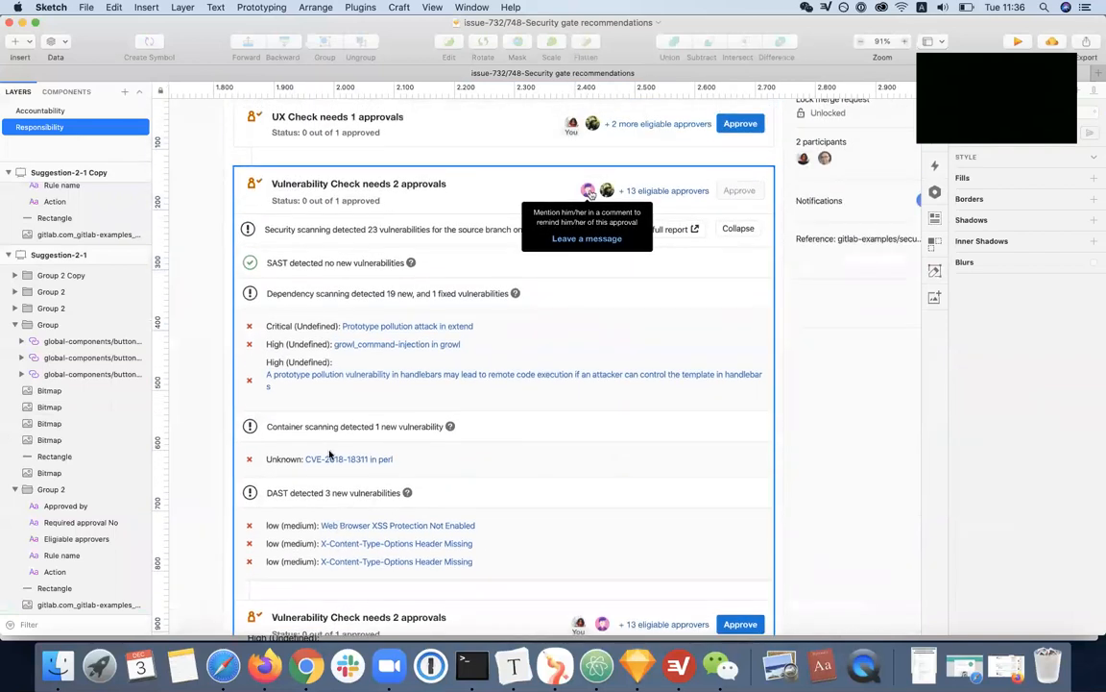
pyautogui.scroll(1, 344, 239)
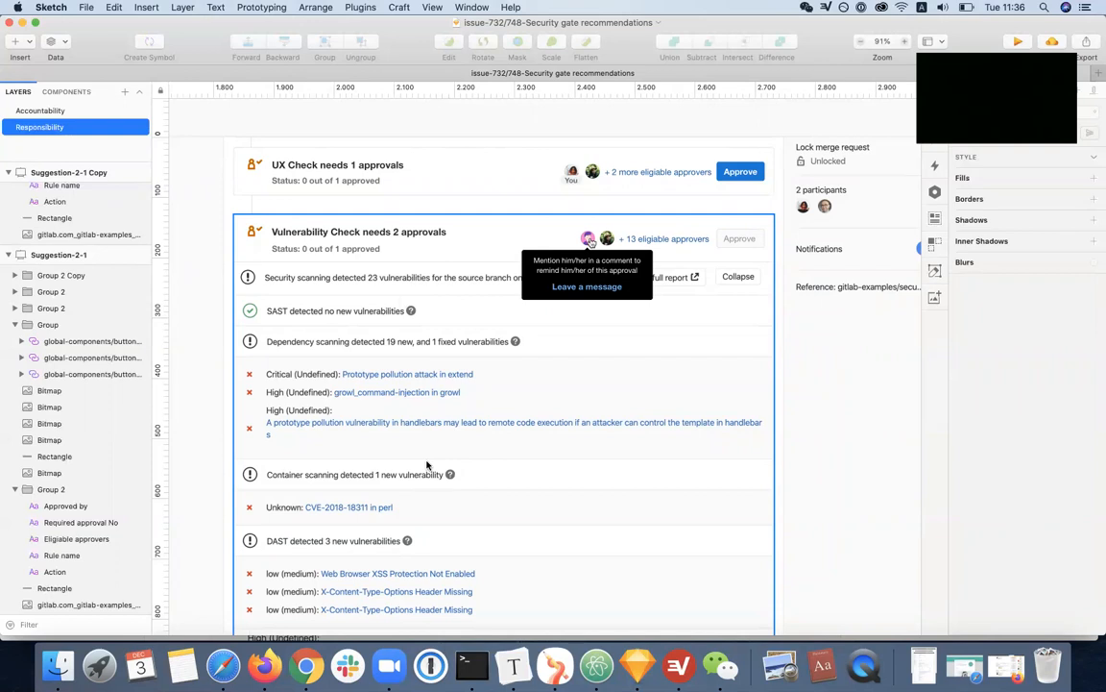
pyautogui.scroll(-10, 428, 465)
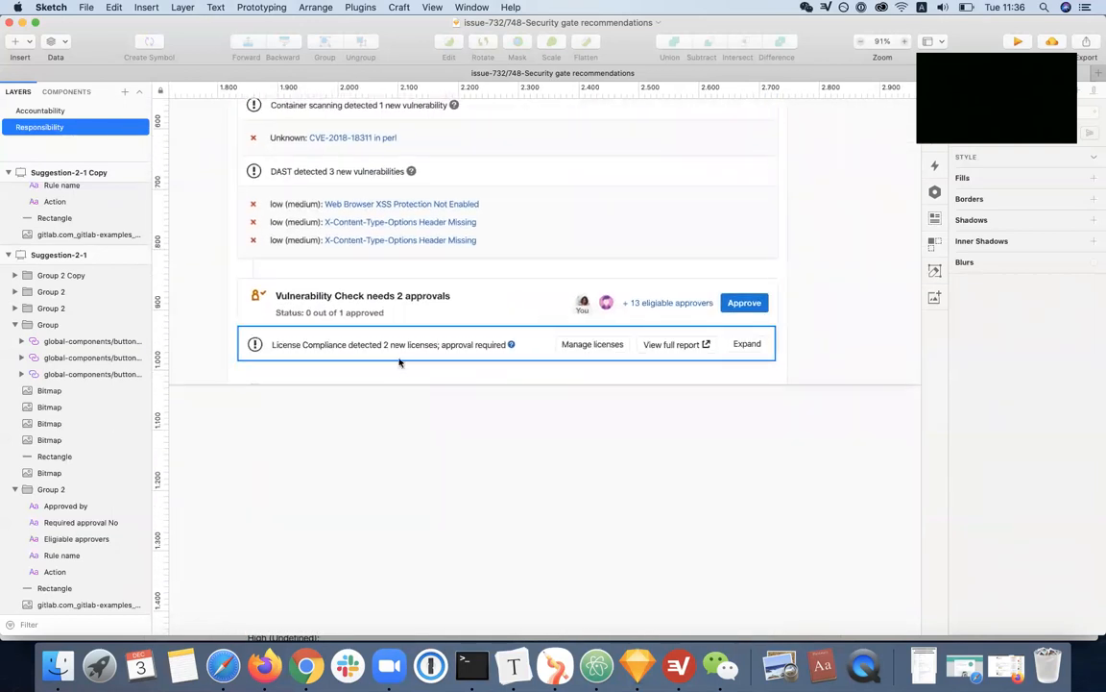
pyautogui.scroll(8, 408, 370)
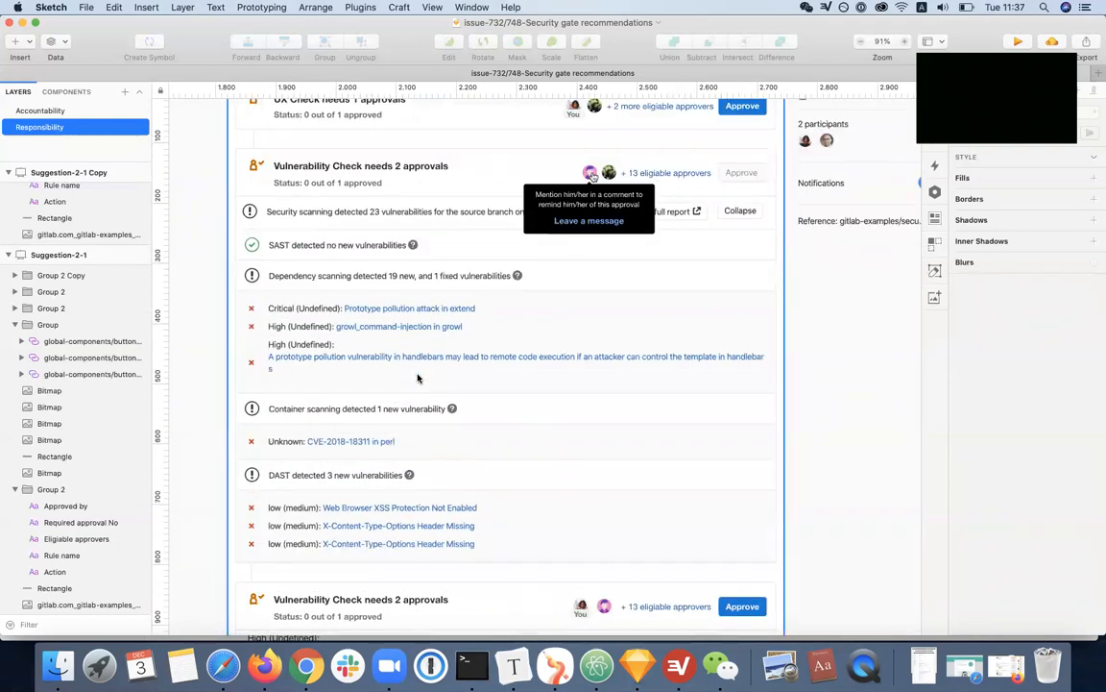
pyautogui.scroll(4, 418, 378)
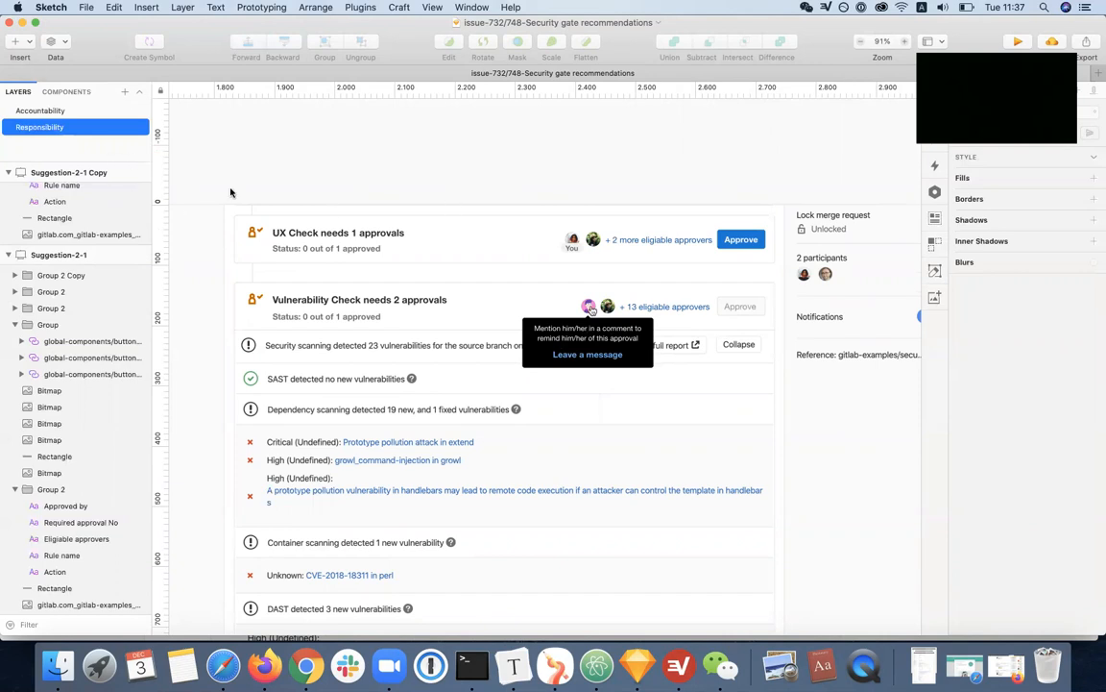
# Return to Chrome, open the "WIP: Feature Branch (to demonstrate MR widgets)" merge request, and examine its approval requirement and merge condition
pyautogui.click(22, 23)
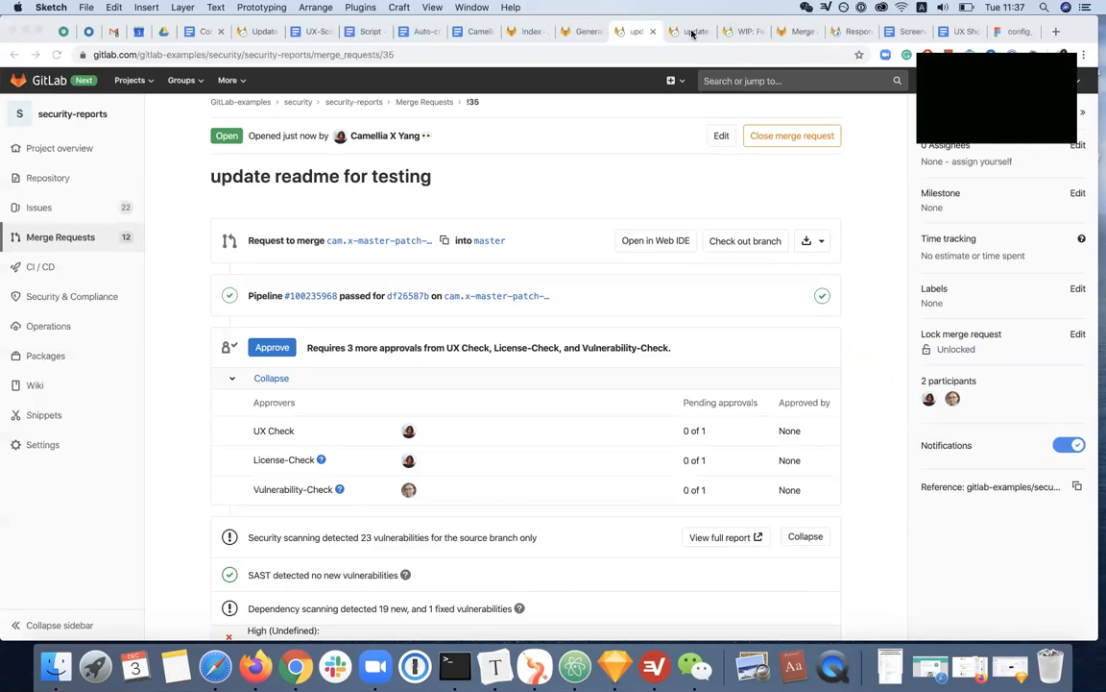
pyautogui.click(747, 33)
pyautogui.scroll(-5, 499, 369)
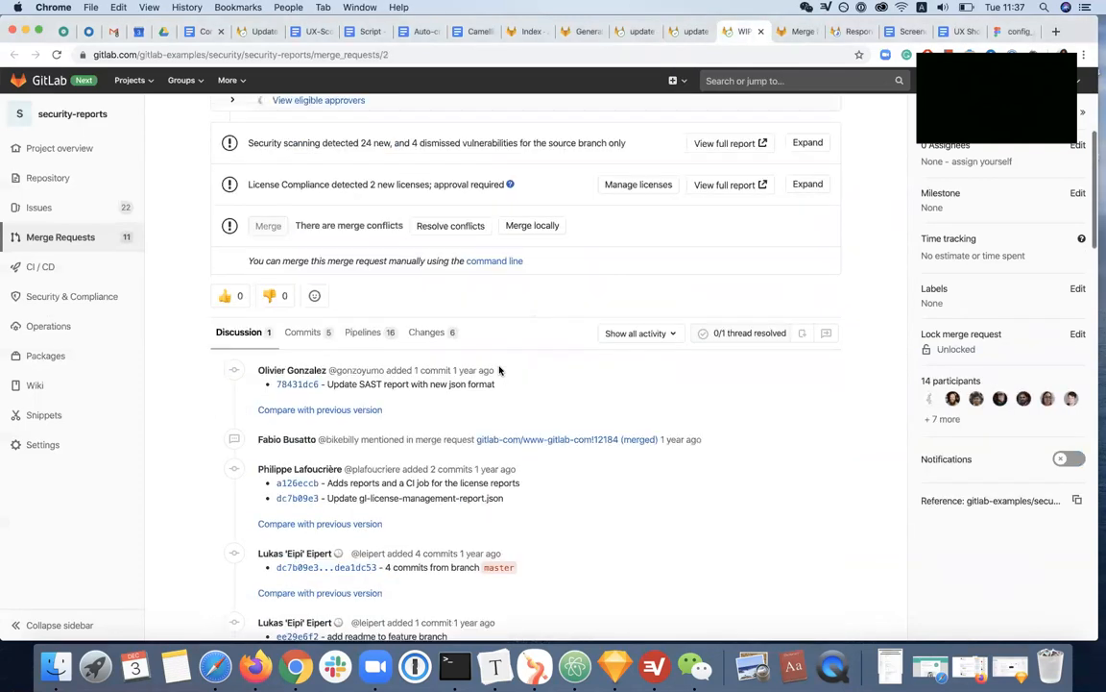
pyautogui.scroll(5, 500, 370)
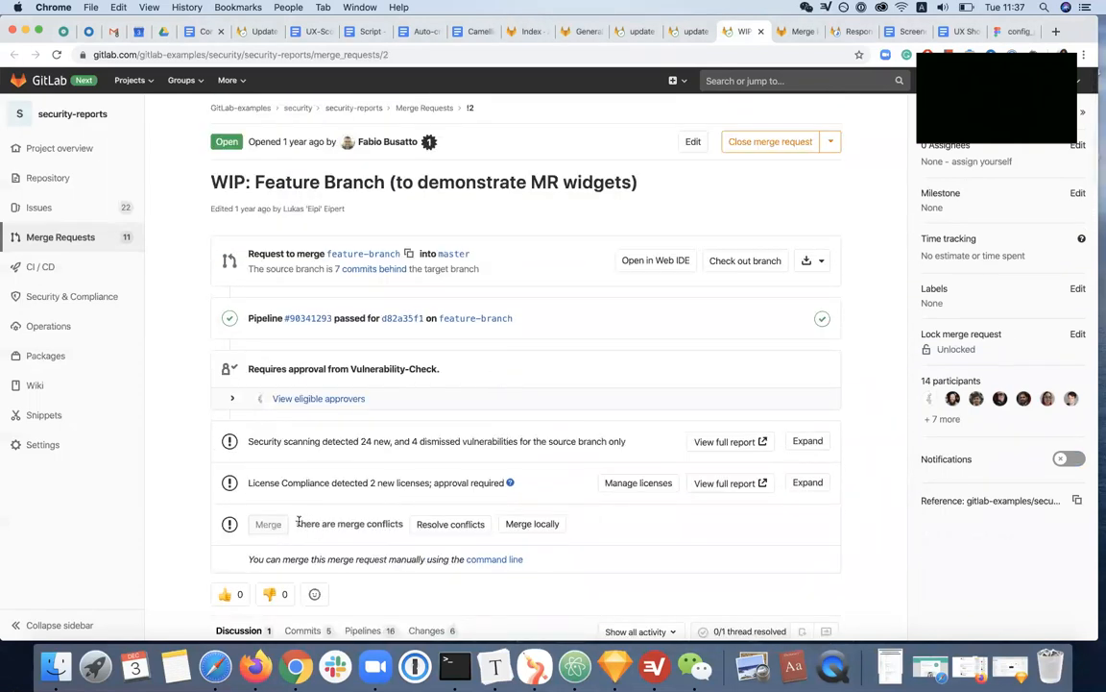
pyautogui.moveTo(298, 524); pyautogui.dragTo(401, 523)
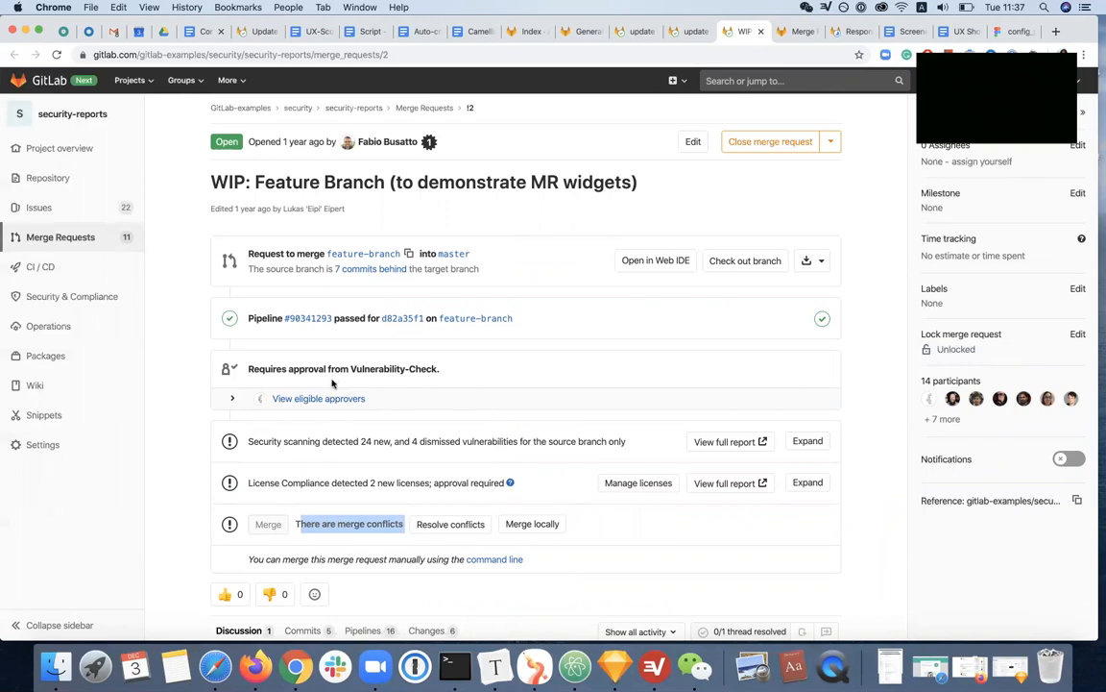
# Compare the Vulnerability-Check approval requirement with the merge conflict message in the merge section of the merge request
pyautogui.moveTo(247, 369); pyautogui.dragTo(445, 376)
pyautogui.click(445, 379)
pyautogui.scroll(-4, 445, 379)
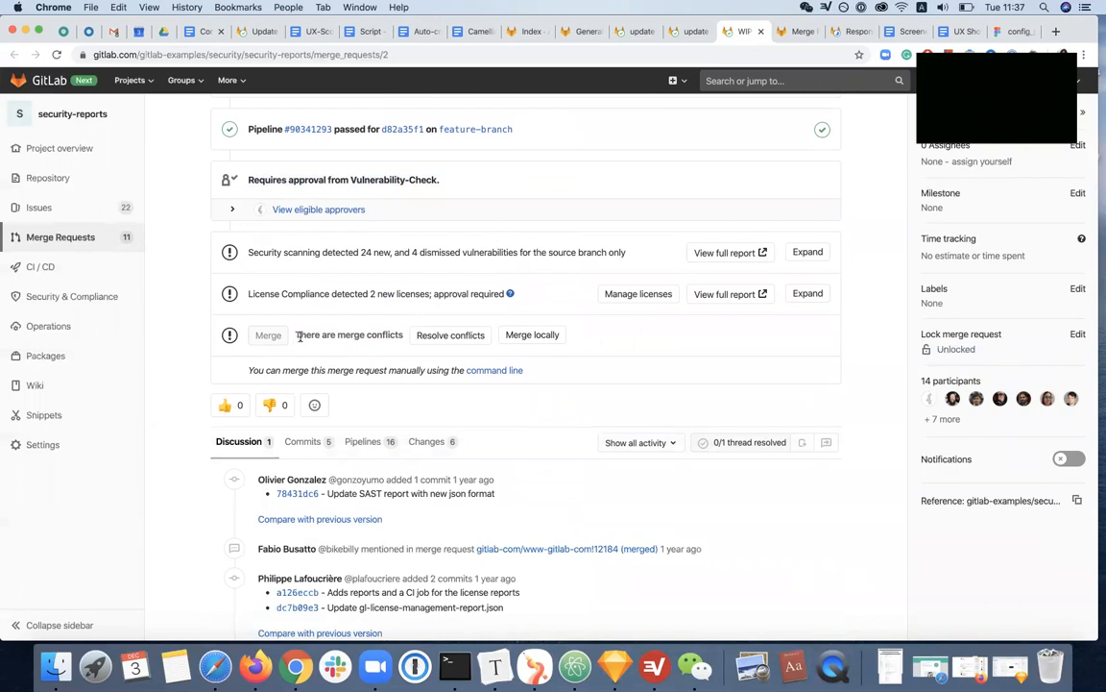
pyautogui.moveTo(297, 336); pyautogui.dragTo(402, 333)
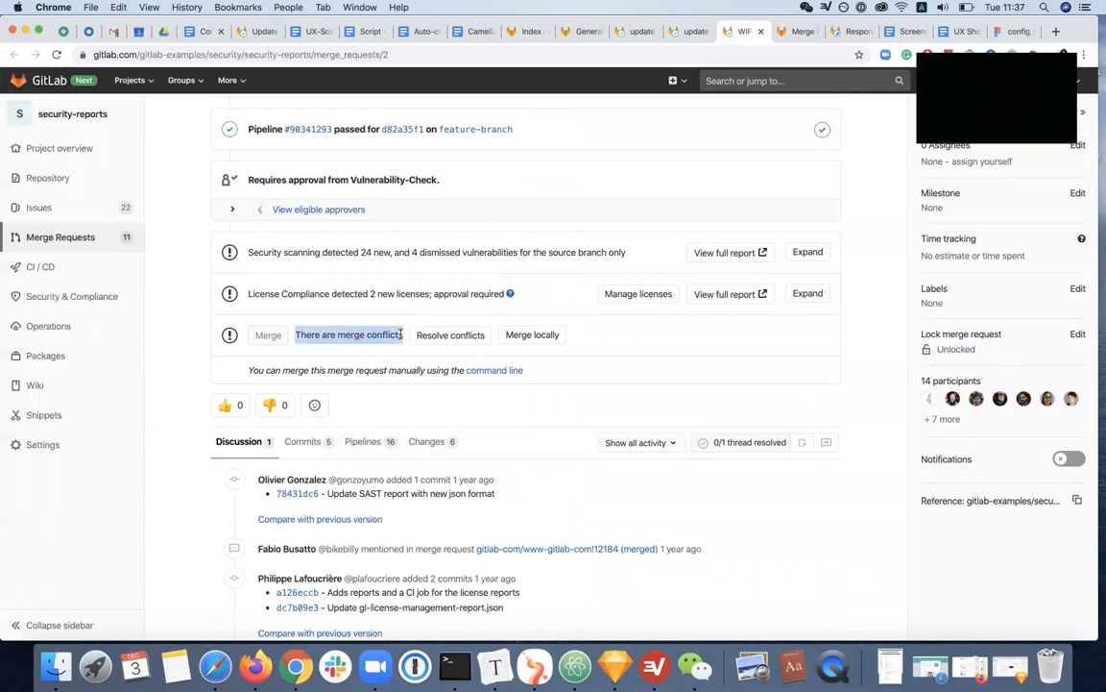
pyautogui.click(418, 366)
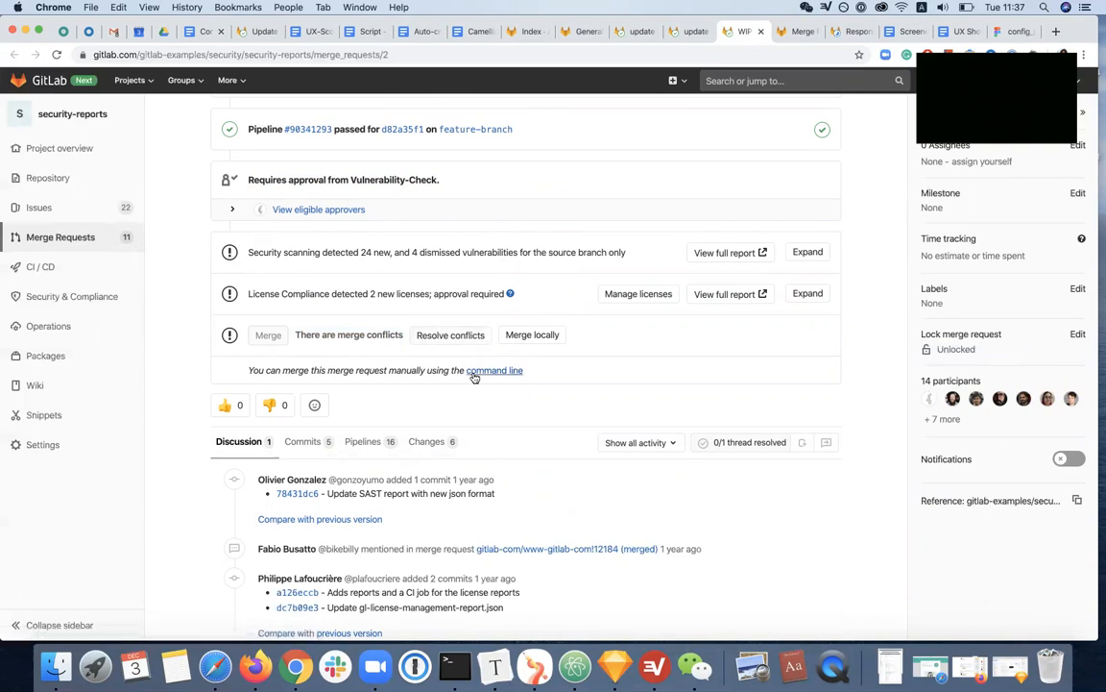
pyautogui.scroll(2, 473, 378)
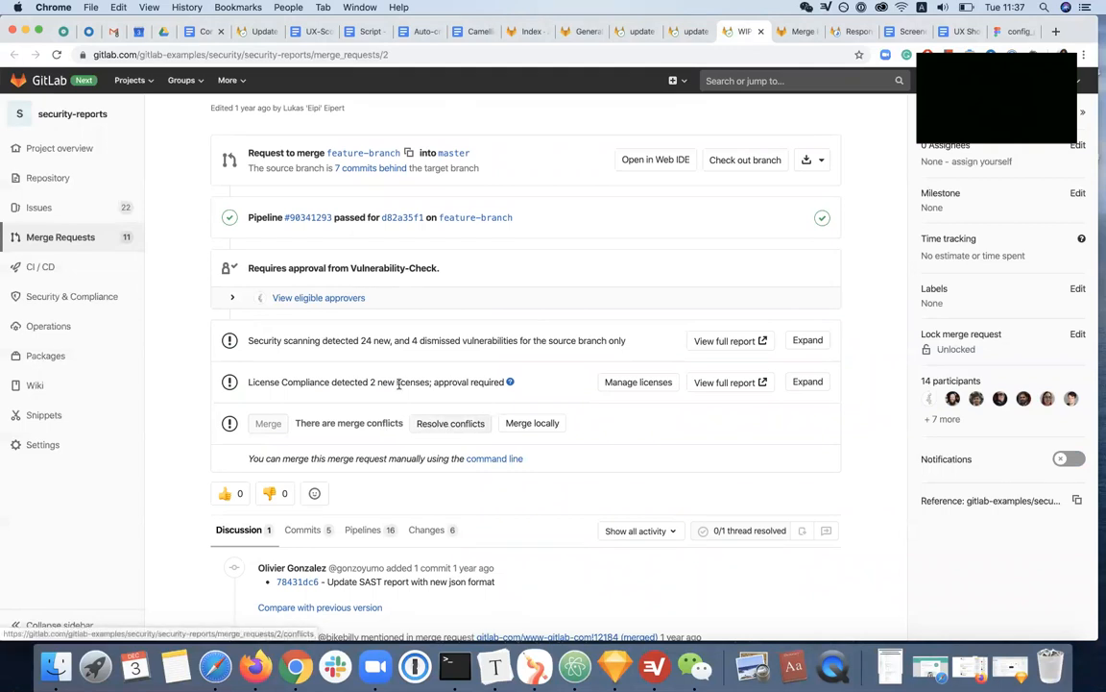
# Expand the eligible approvers and compare the Vulnerability-Check rule with the security scanning result and the merge conflict message
pyautogui.click(347, 298)
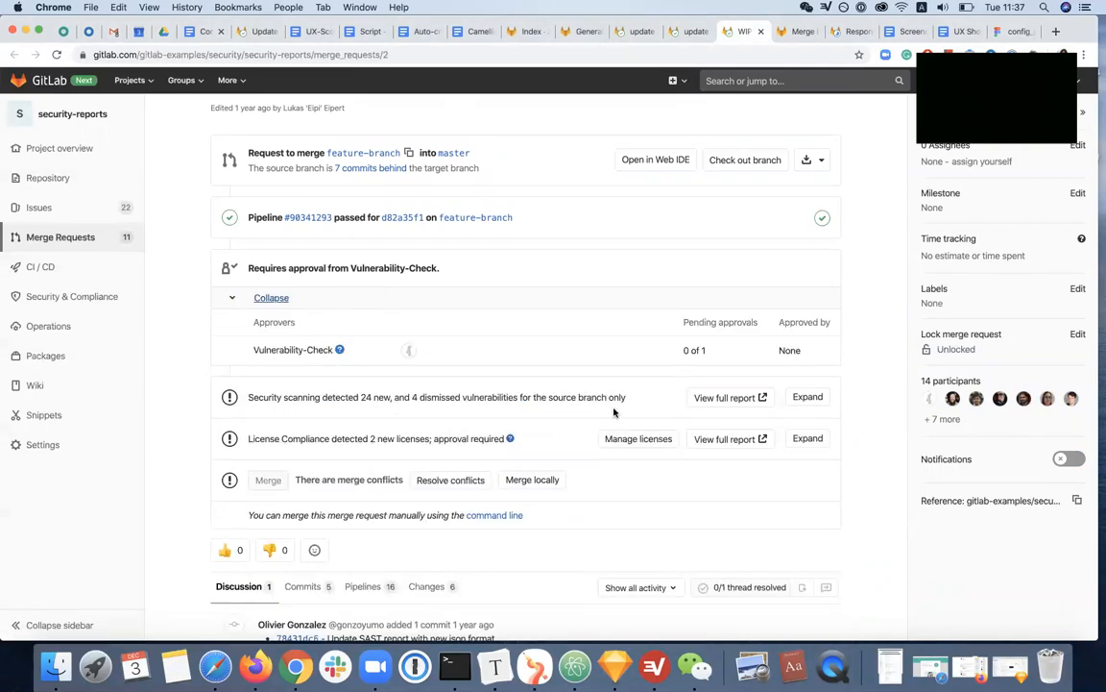
pyautogui.scroll(-1, 517, 401)
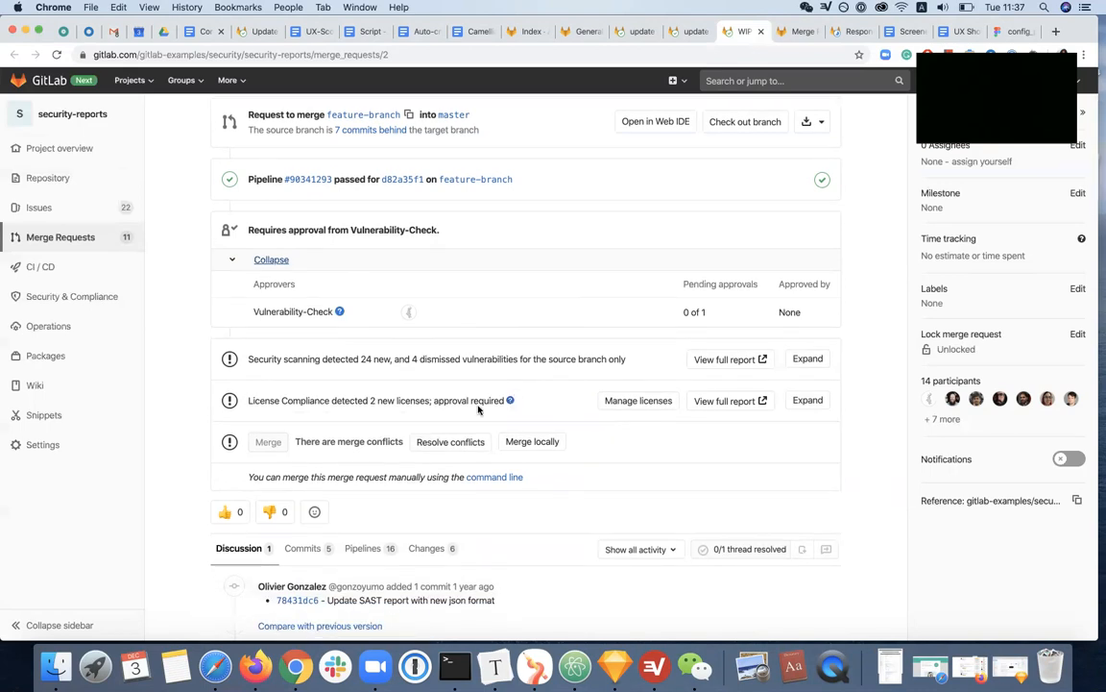
pyautogui.moveTo(249, 356); pyautogui.dragTo(531, 373)
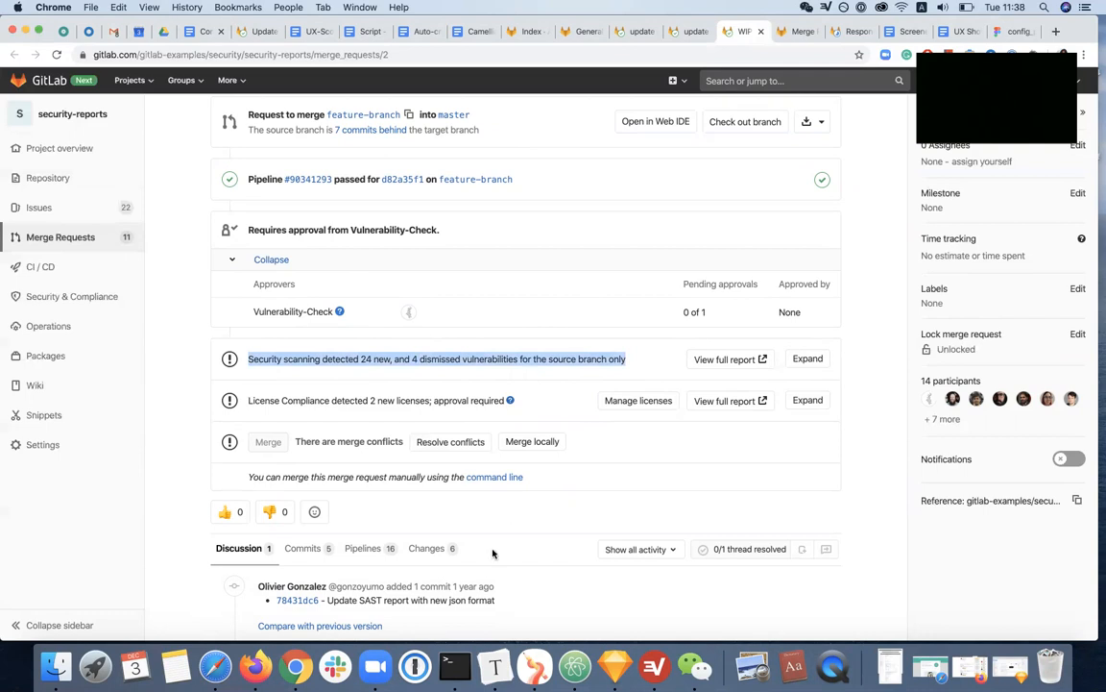
pyautogui.scroll(-1, 493, 552)
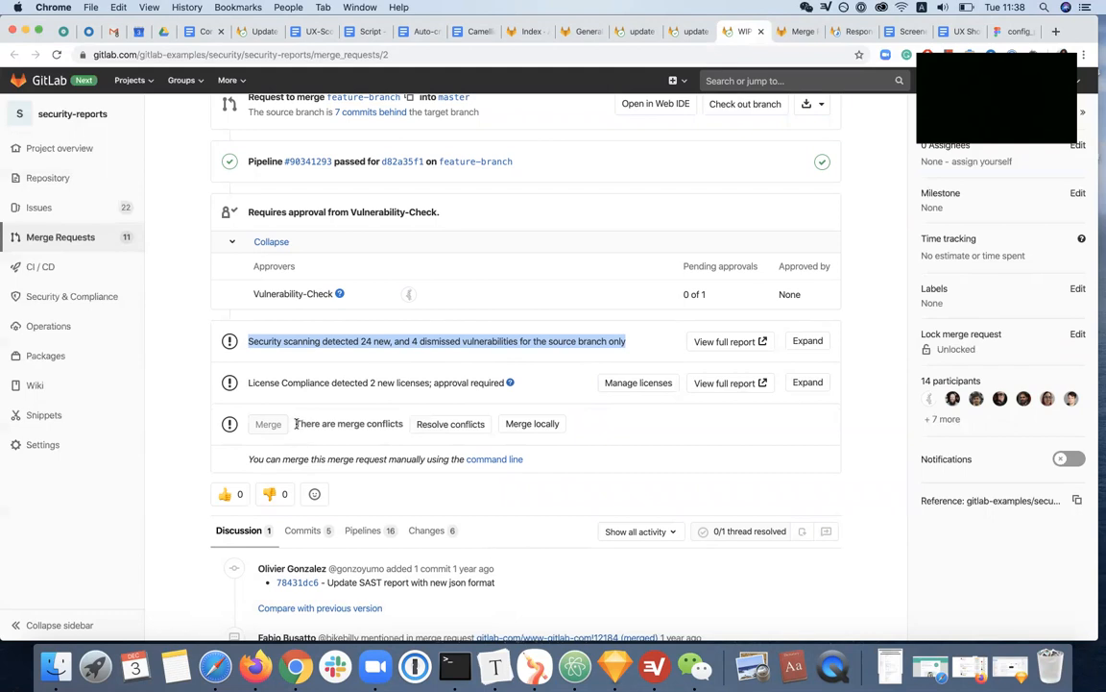
pyautogui.scroll(-2, 298, 425)
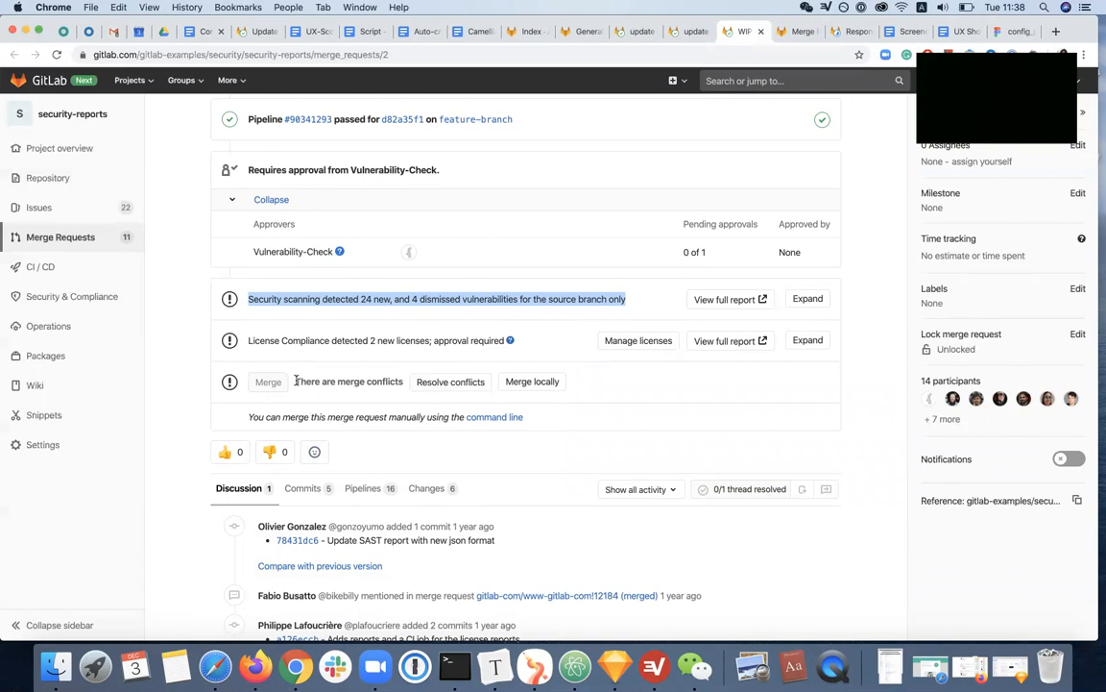
pyautogui.tripleClick(377, 383)
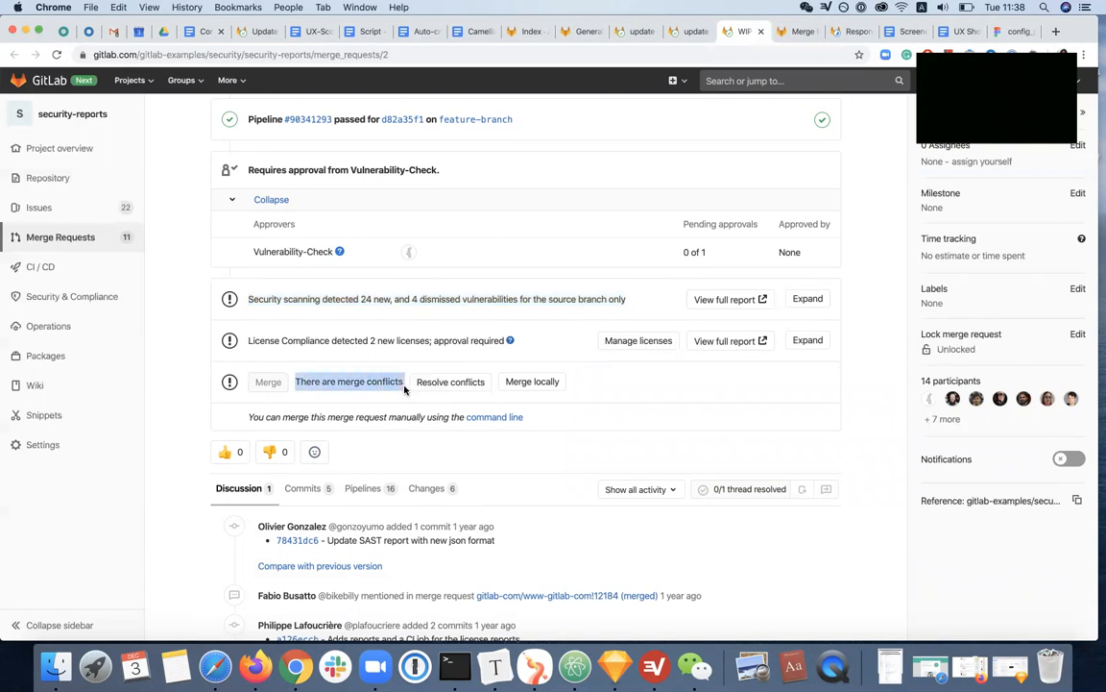
pyautogui.click(327, 397)
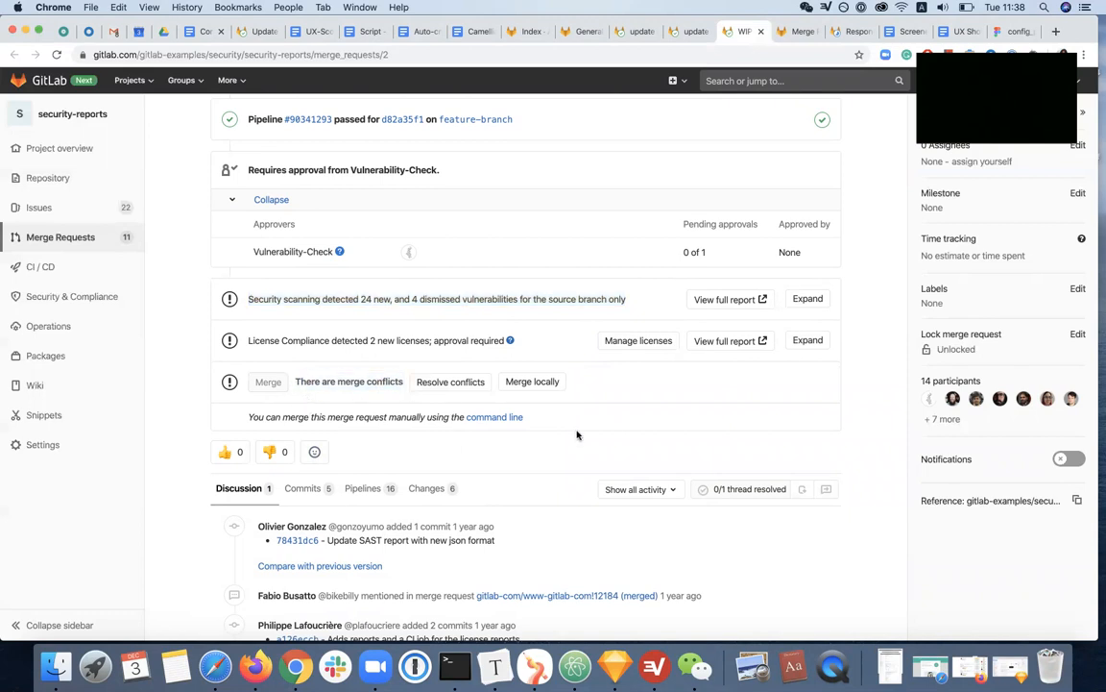
# Switch to Sketch and examine the Status_quo Copy mockup's added merge-section line about required approvals with its "See all approvals" option
pyautogui.click(621, 675)
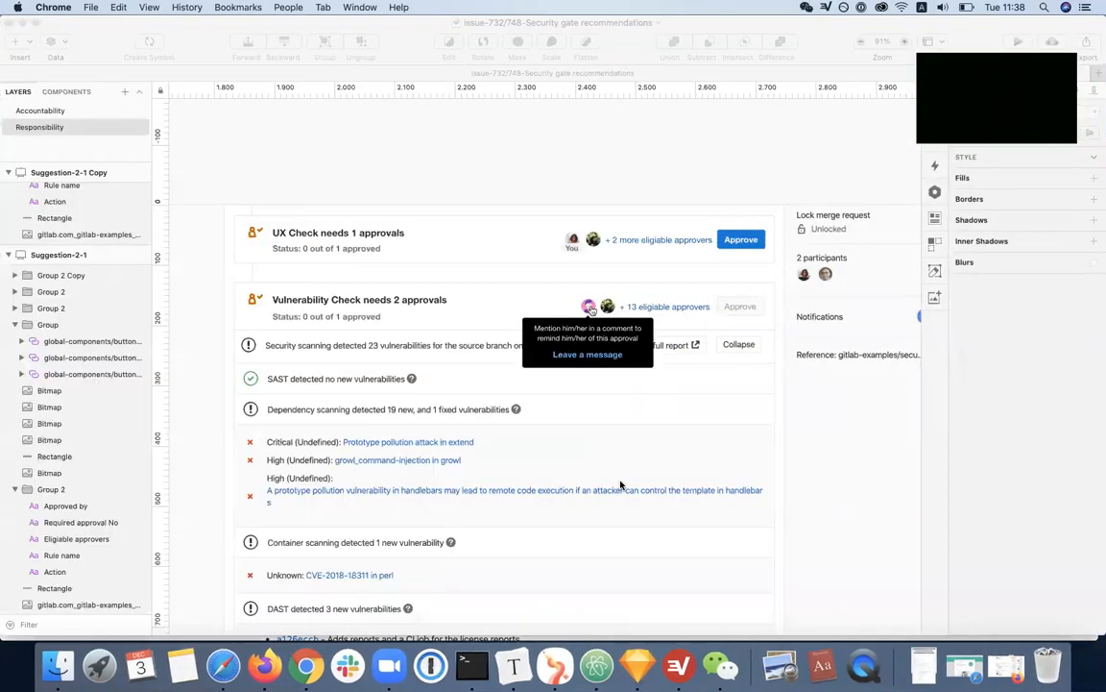
pyautogui.scroll(-10, 627, 462)
pyautogui.scroll(-8, 628, 462)
pyautogui.hscroll(-15, 627, 462)
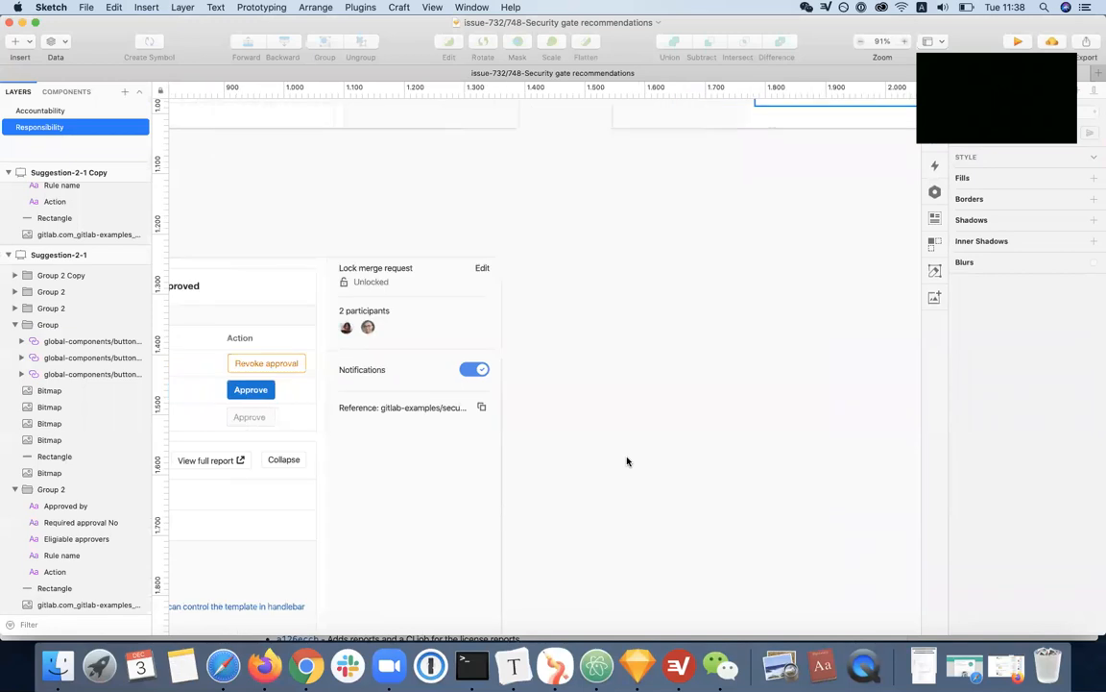
pyautogui.keyDown('ctrl'); pyautogui.scroll(-3, 628, 461); pyautogui.keyUp('ctrl')
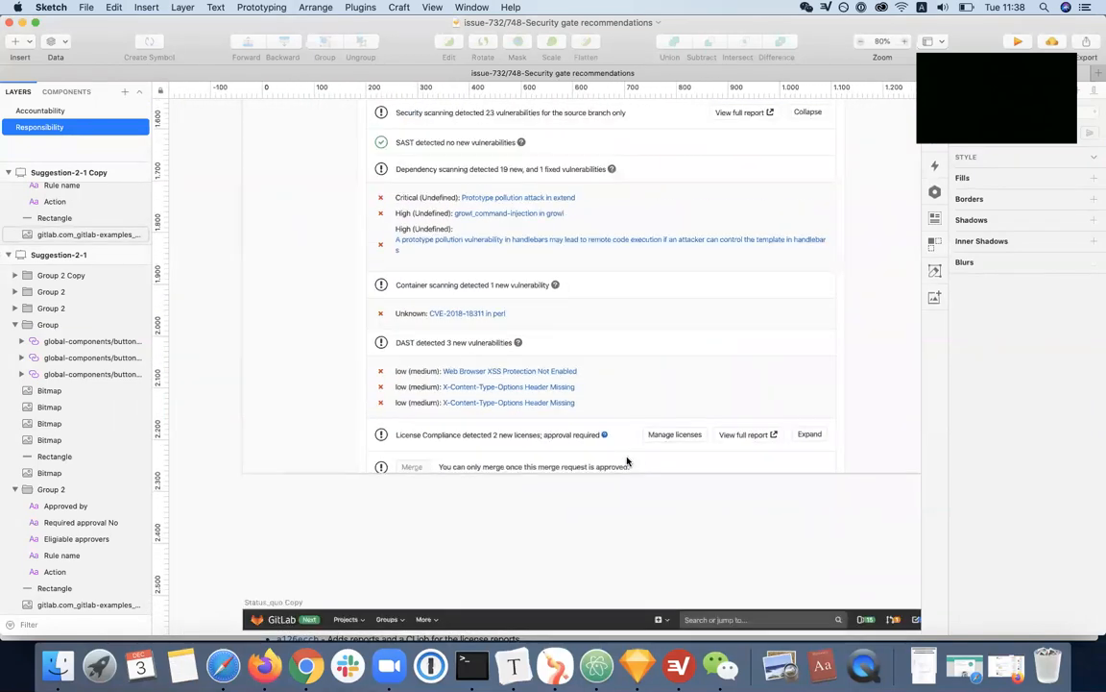
pyautogui.scroll(-5, 627, 461)
pyautogui.scroll(-8, 627, 462)
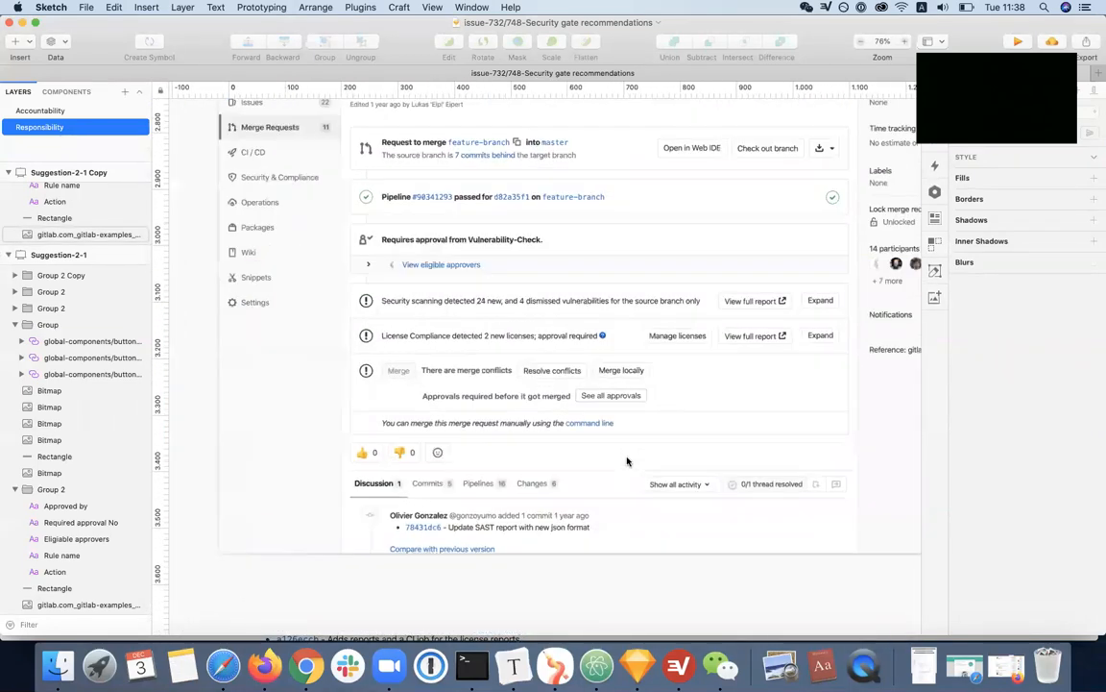
pyautogui.keyDown('ctrl'); pyautogui.scroll(2, 627, 461); pyautogui.keyUp('ctrl')
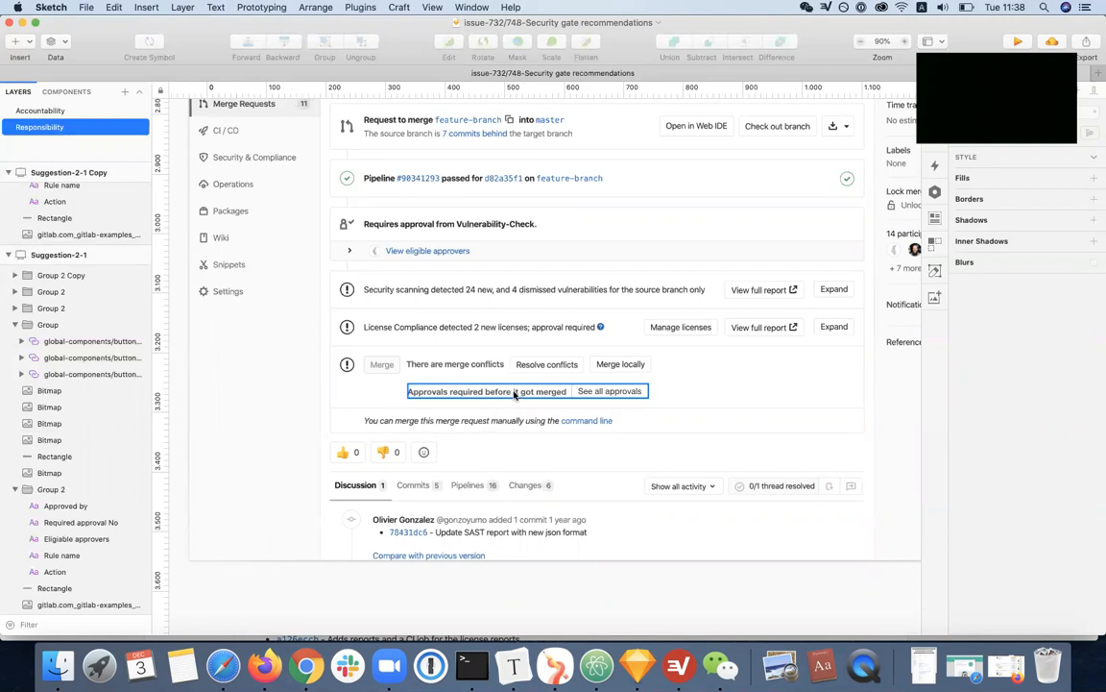
# Go back to the Suggestion-2-1 Copy mockup and examine its approval summary sentence and per-rule action table
pyautogui.scroll(15, 514, 394)
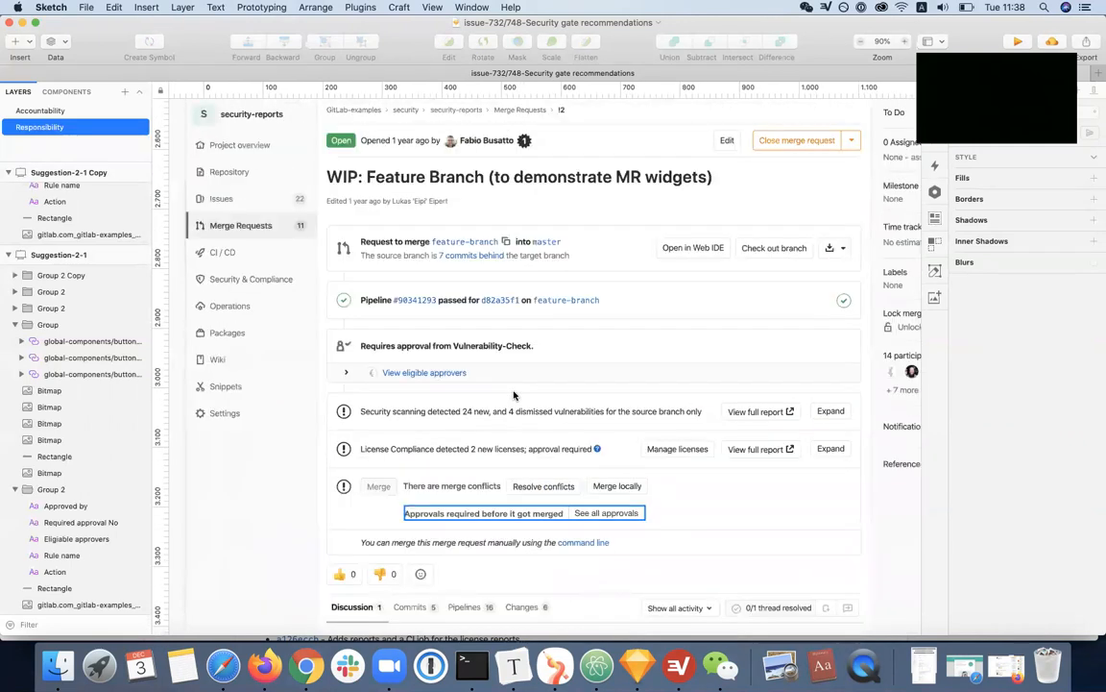
pyautogui.scroll(5, 514, 394)
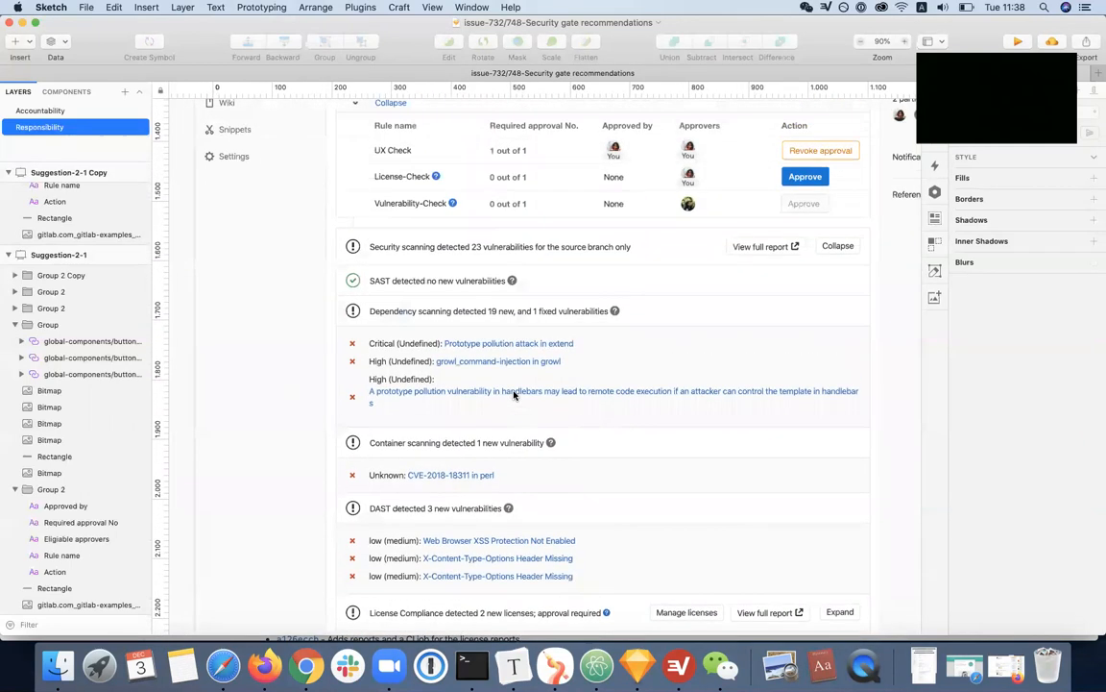
pyautogui.scroll(2, 514, 394)
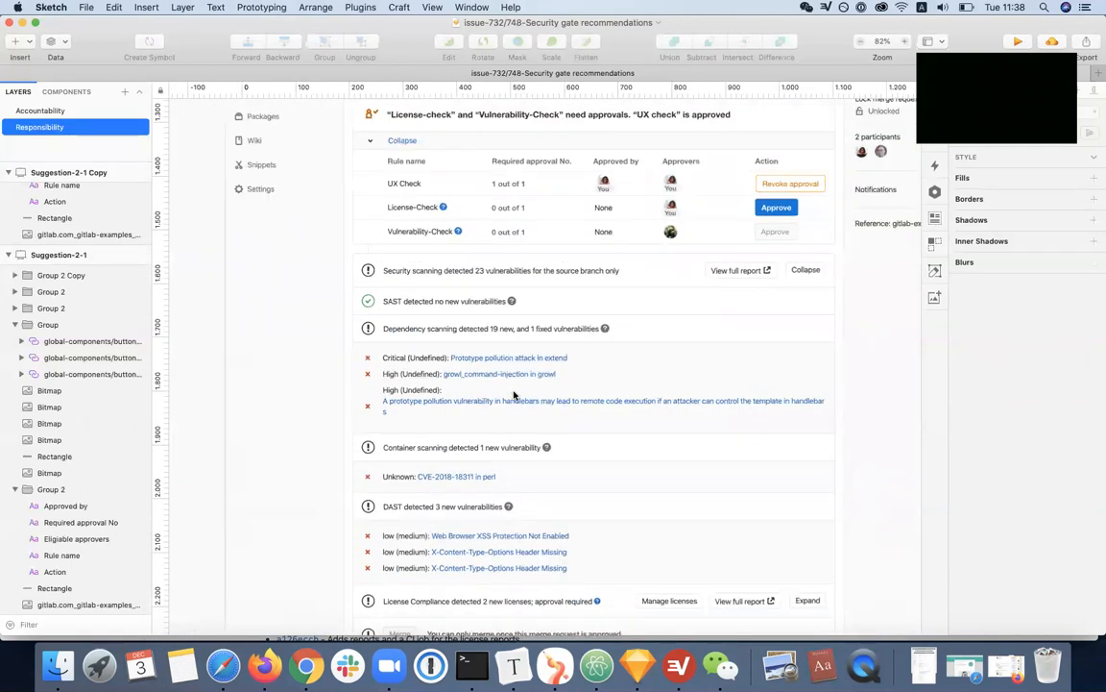
pyautogui.scroll(-2, 513, 394)
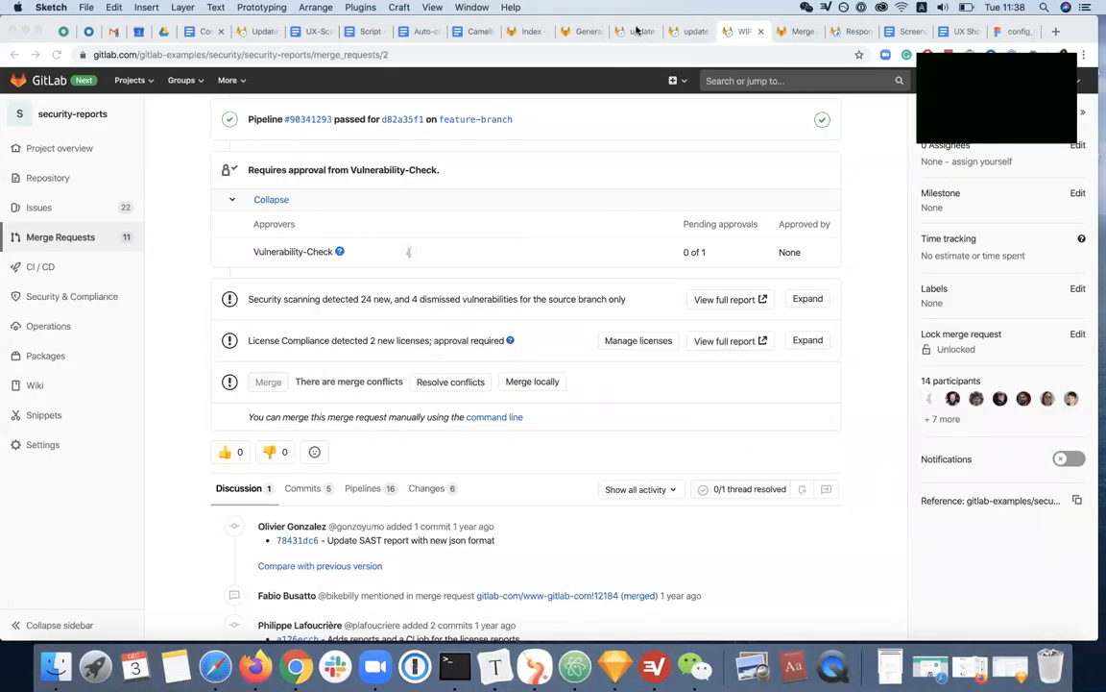
# Return to Chrome, approve the "update readme for testing" merge request, and examine its approval summary sentence
pyautogui.click(636, 32)
pyautogui.click(272, 347)
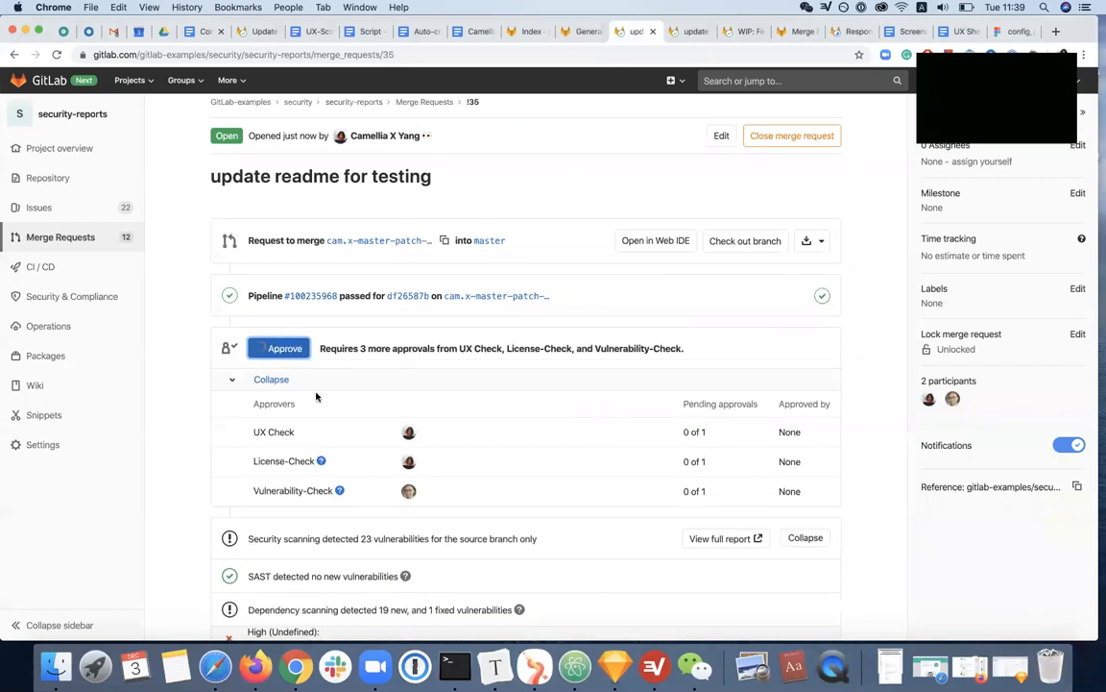
pyautogui.moveTo(340, 346); pyautogui.dragTo(547, 350)
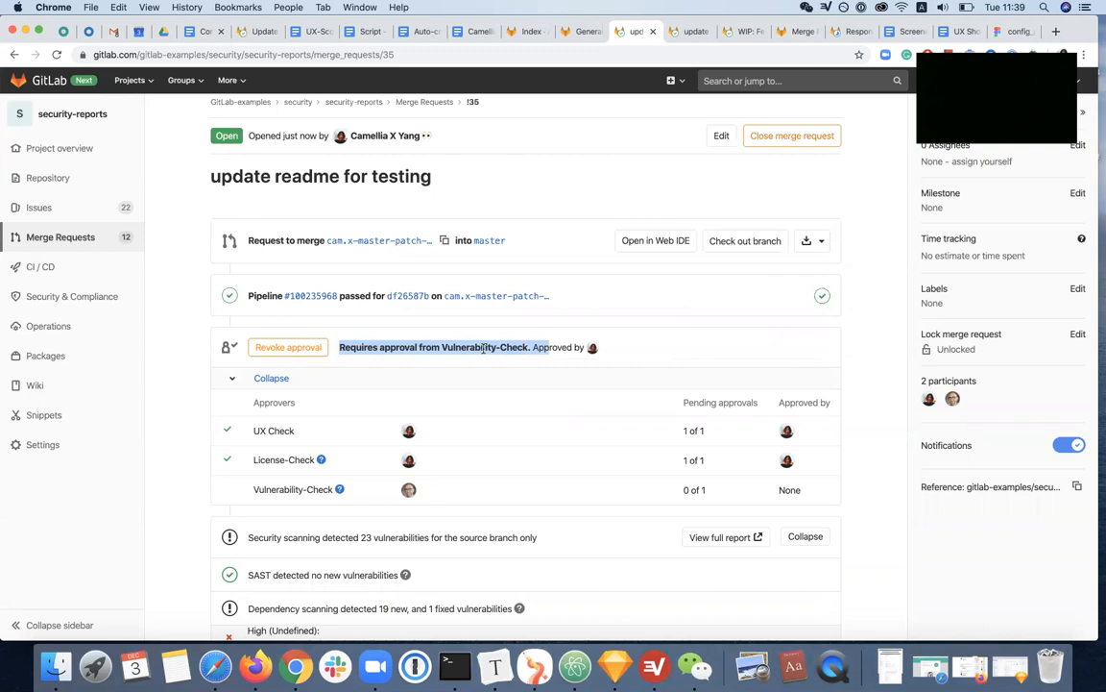
pyautogui.click(516, 352)
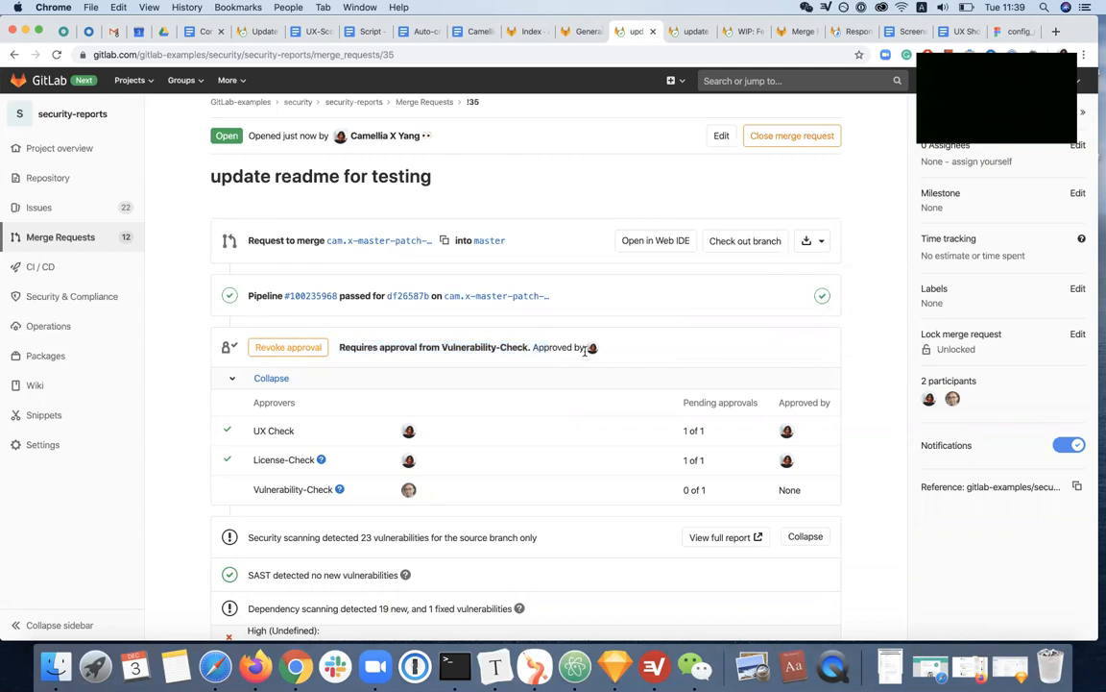
# Compare that summary with the Suggestion-2-1 Copy mockup in Sketch, and minimize the Sketch window to return to the merge request
pyautogui.click(615, 665)
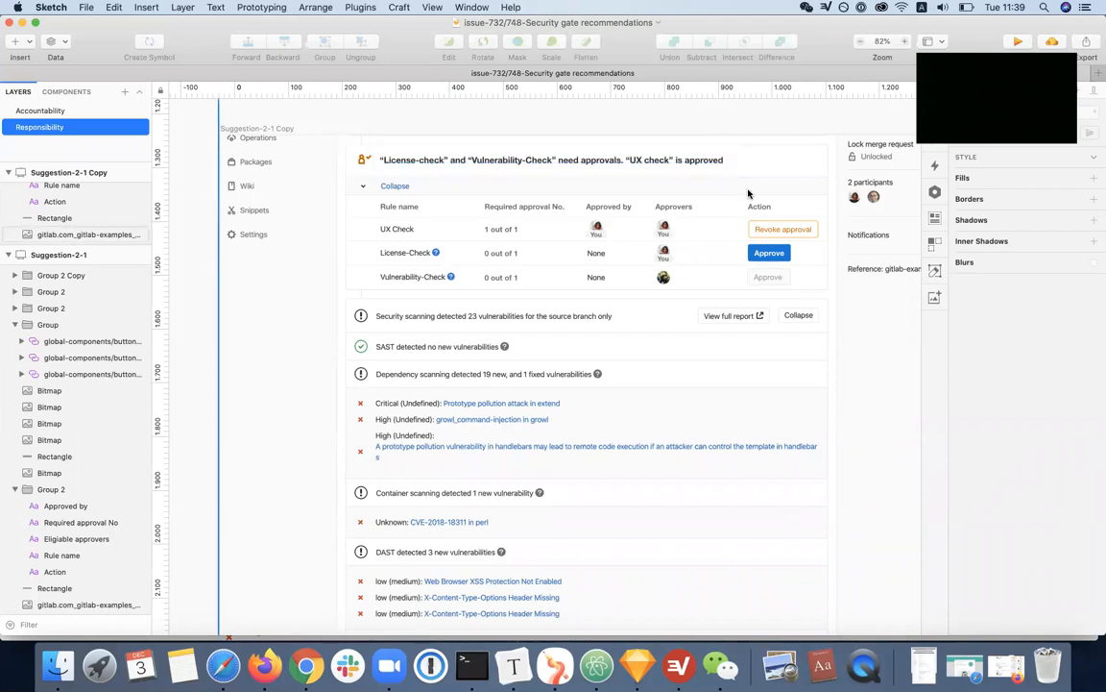
pyautogui.click(23, 22)
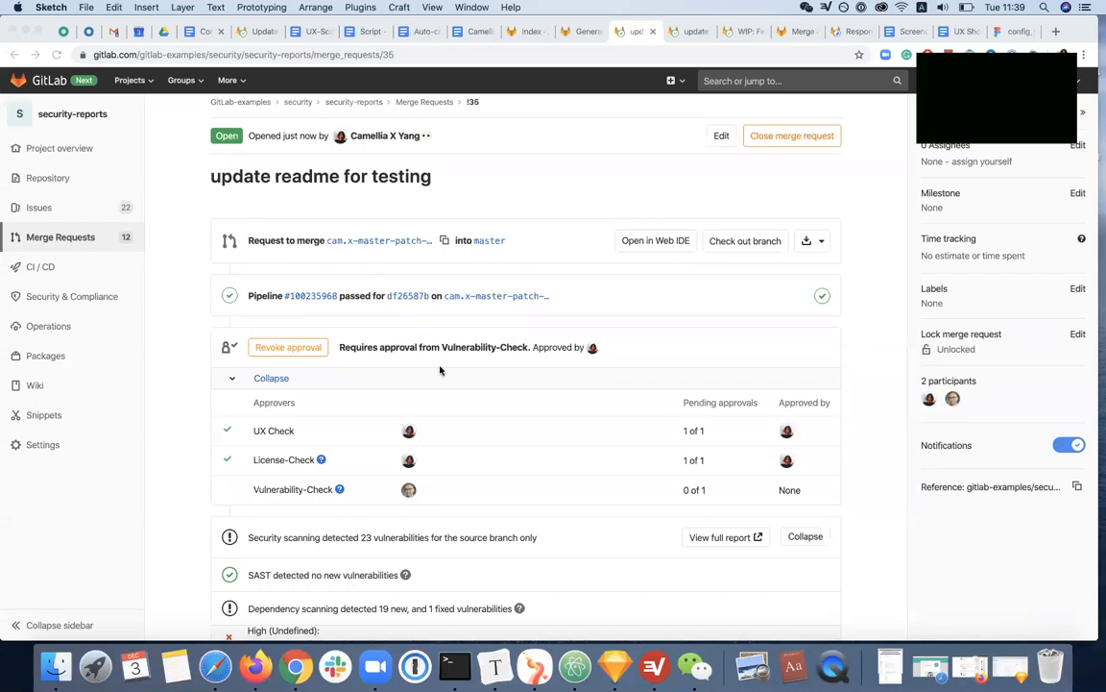